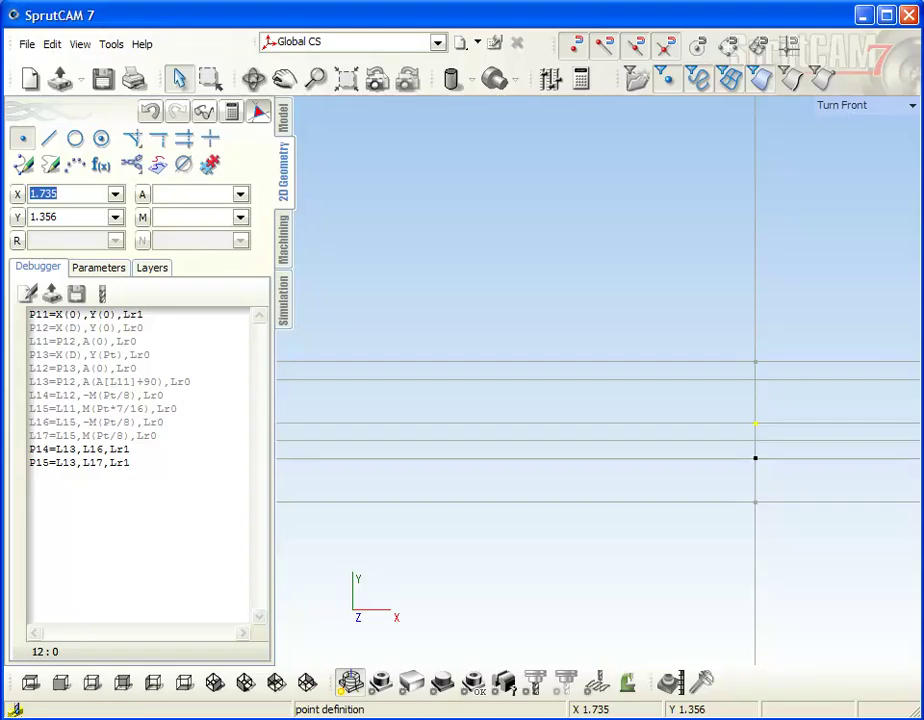
Step: Construct a 30° line through the lower point on the vertical line, deleting its extra end point and segment from the geometry listing
{"action": "left_click", "coordinate": [47, 138]}
{"action": "left_click", "coordinate": [756, 458]}
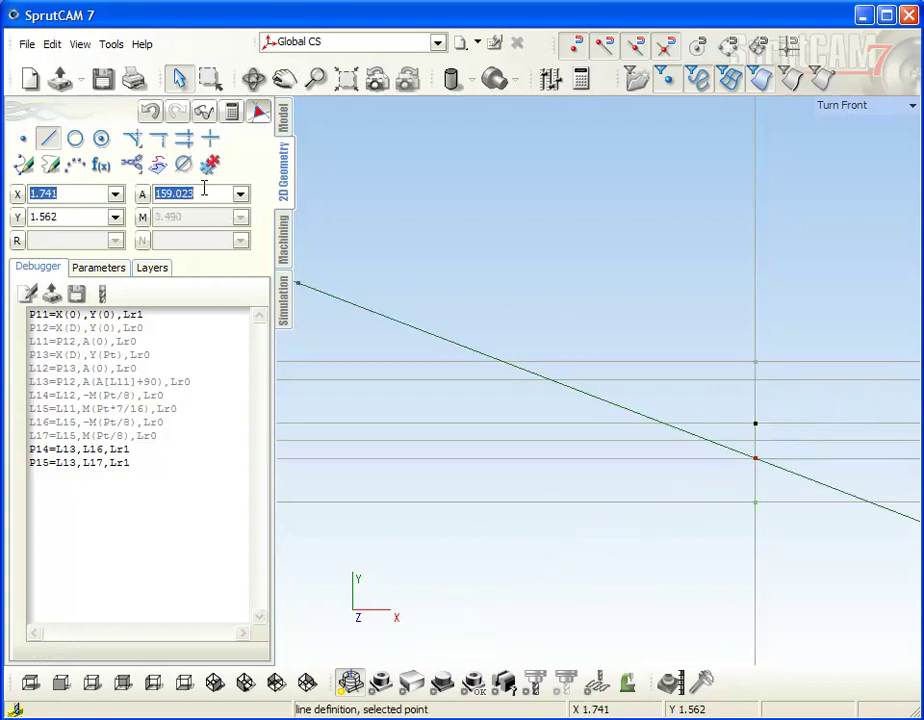
{"action": "type", "text": "30"}
{"action": "key", "text": "Return"}
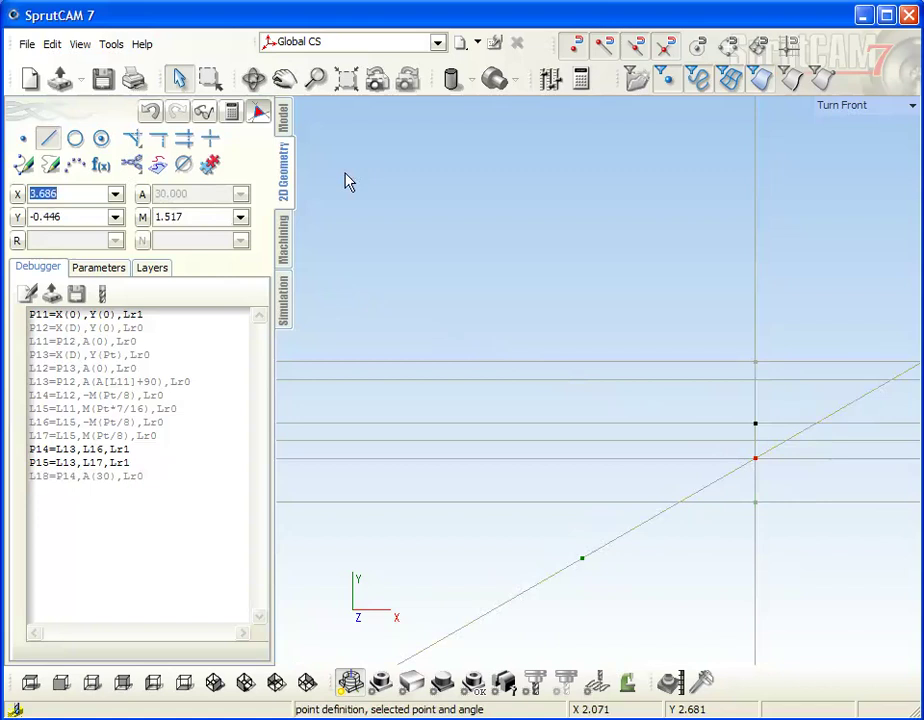
{"action": "left_click", "coordinate": [478, 590]}
{"action": "left_click_drag", "start_coordinate": [137, 505], "coordinate": [3, 483]}
{"action": "key", "text": "Delete"}
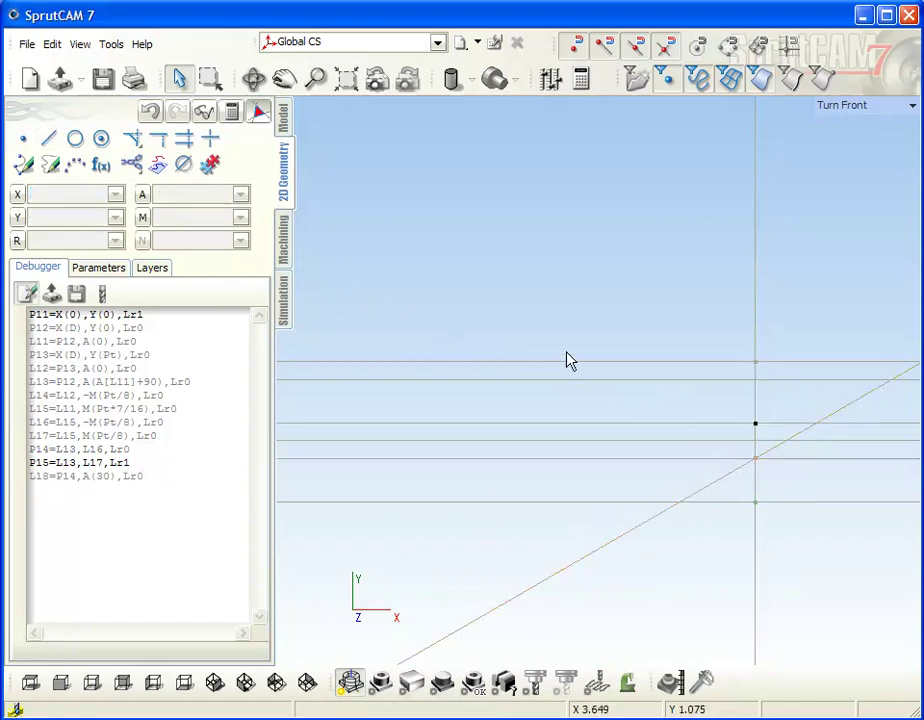
Step: Construct a -30° line through the upper black point on the vertical line, deleting its extra end point and segment from the listing
{"action": "left_click", "coordinate": [47, 140]}
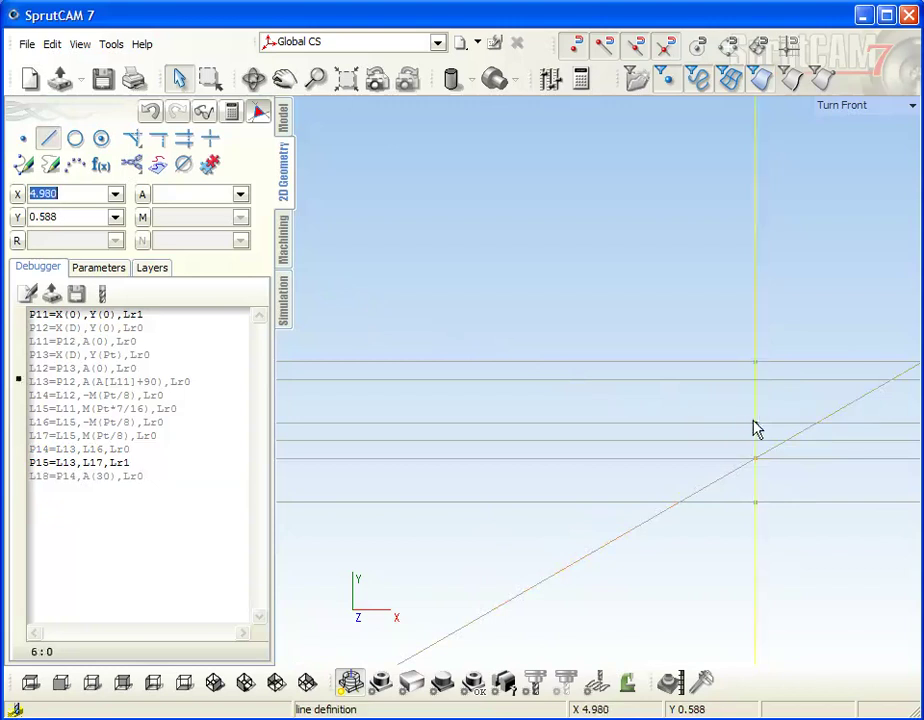
{"action": "left_click", "coordinate": [756, 428]}
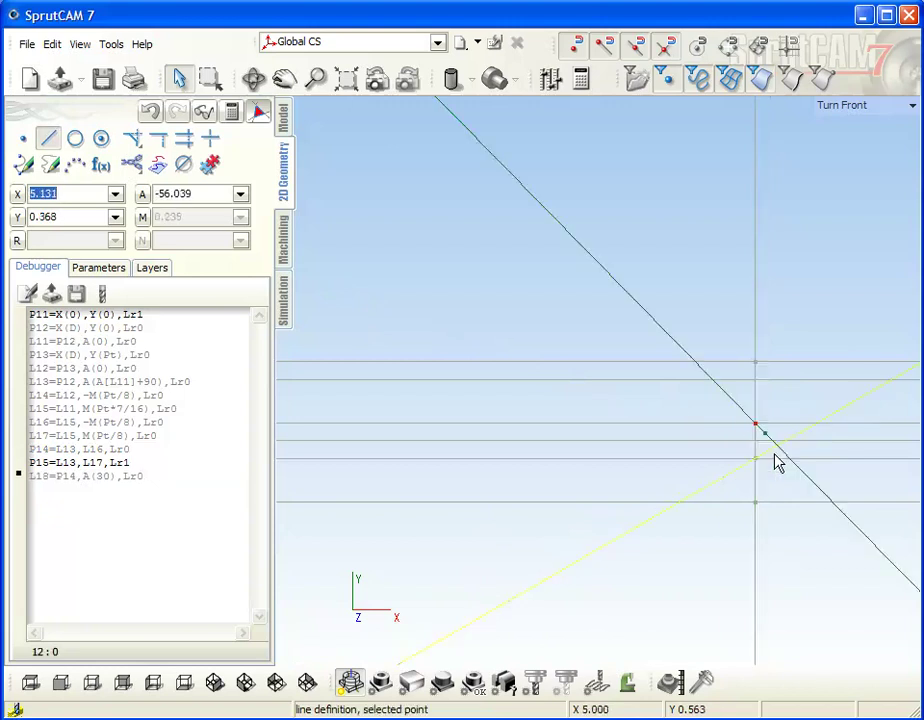
{"action": "left_click", "coordinate": [210, 194]}
{"action": "type", "text": "-30"}
{"action": "key", "text": "Return"}
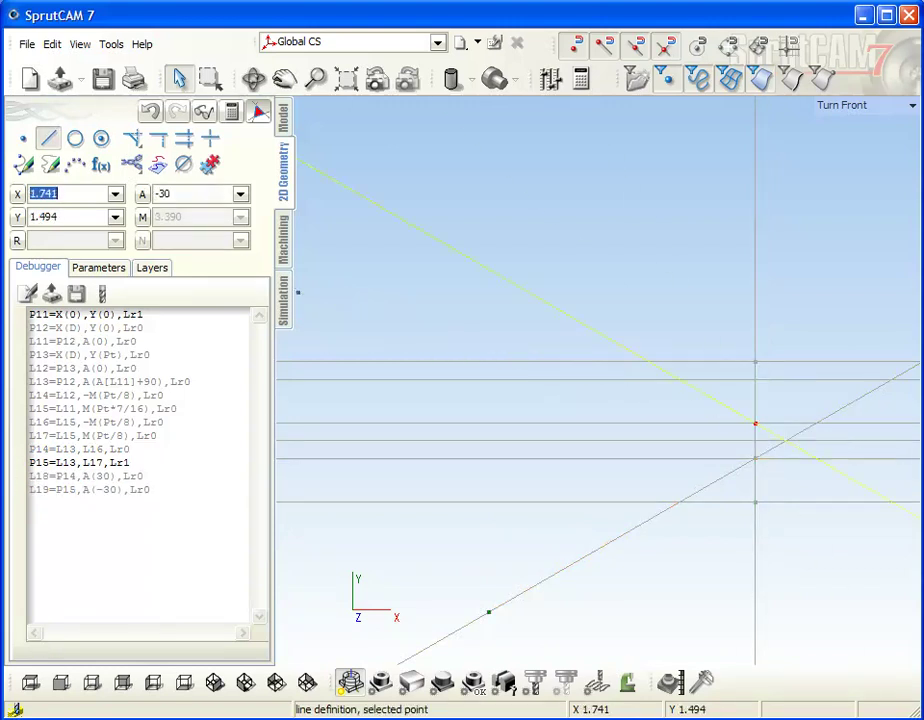
{"action": "left_click", "coordinate": [424, 233]}
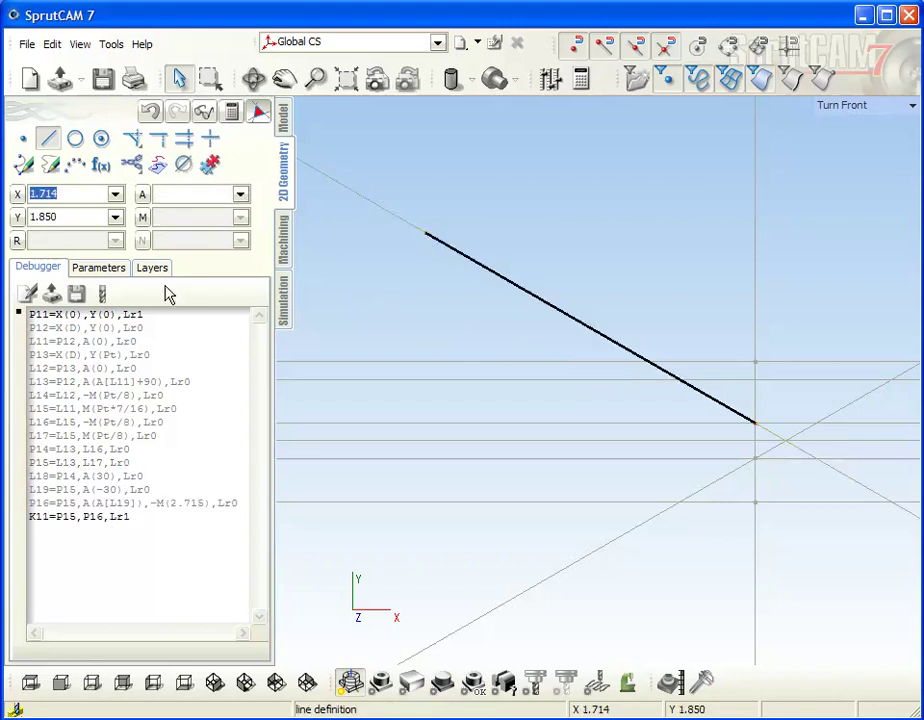
{"action": "left_click_drag", "start_coordinate": [134, 518], "coordinate": [8, 510]}
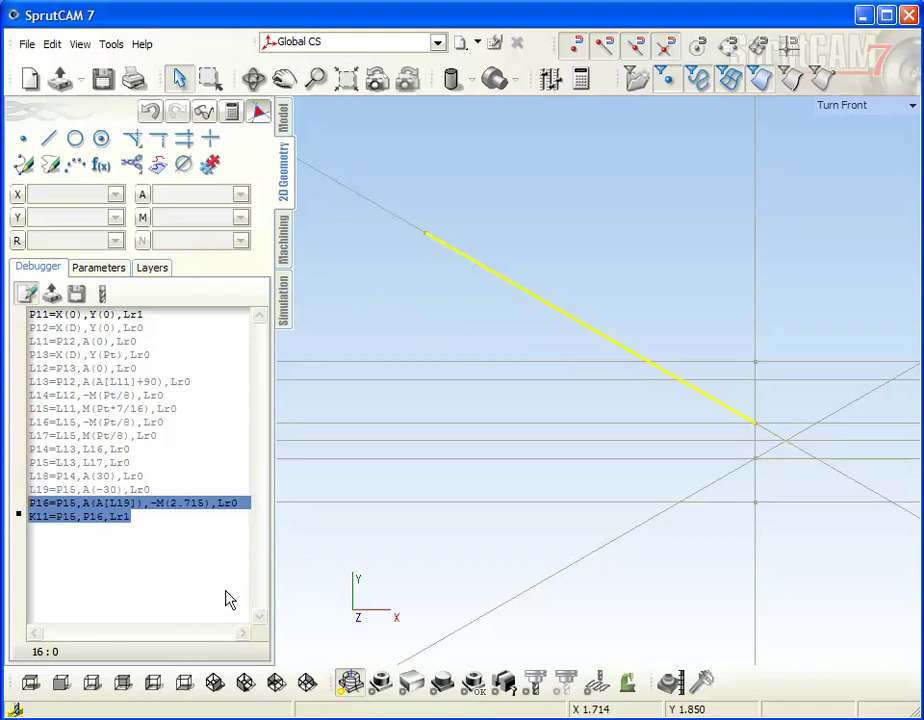
{"action": "key", "text": "Delete"}
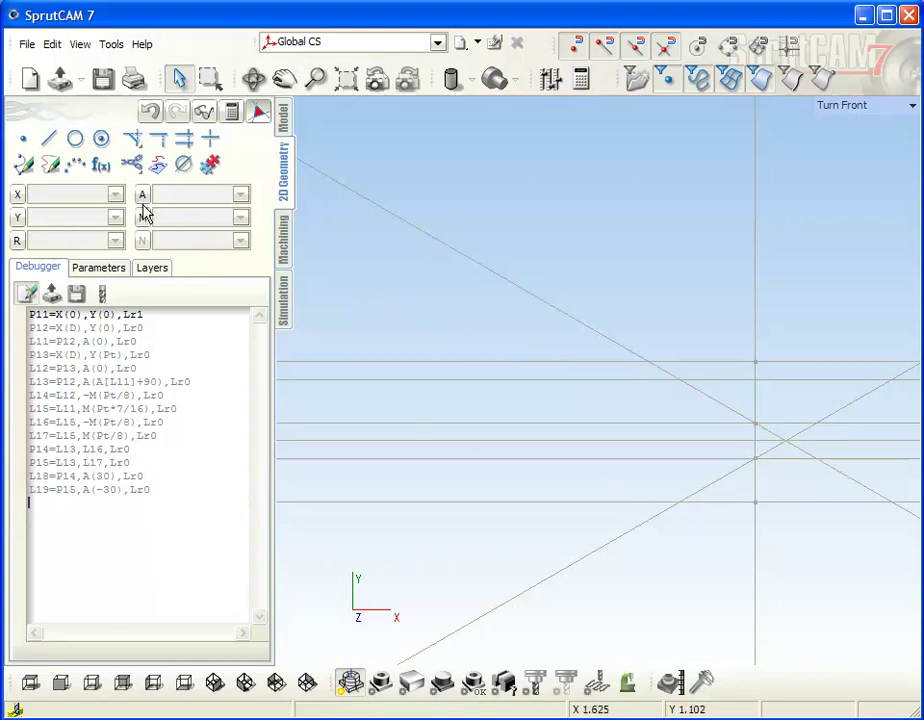
Step: Add a point where the -30° line meets the second-highest horizontal and run a construction line perpendicular to that horizontal through it, without a leftover segment
{"action": "left_click", "coordinate": [23, 137]}
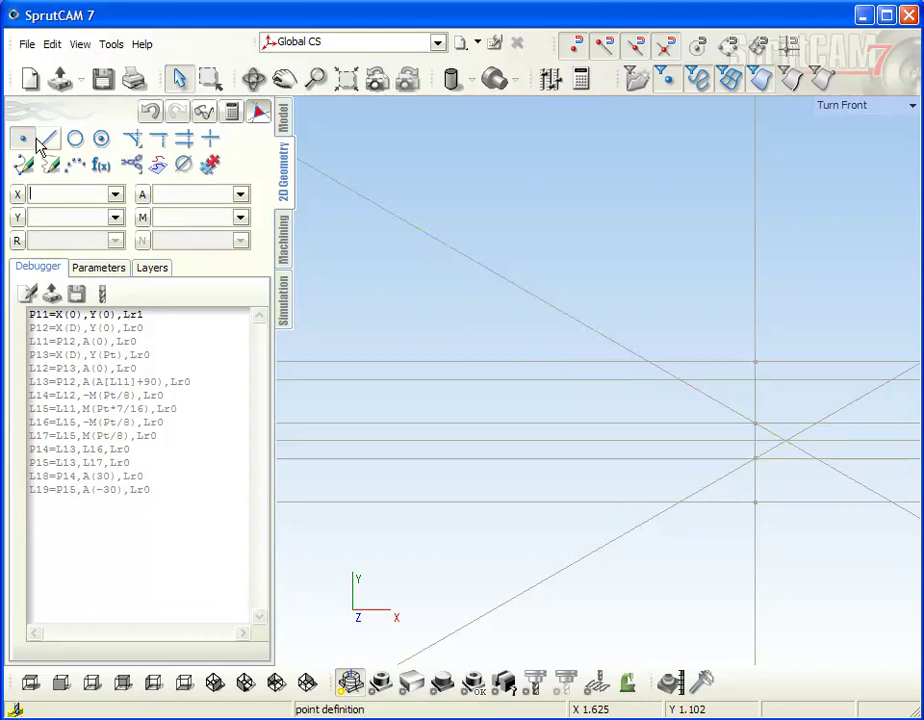
{"action": "left_click", "coordinate": [713, 406]}
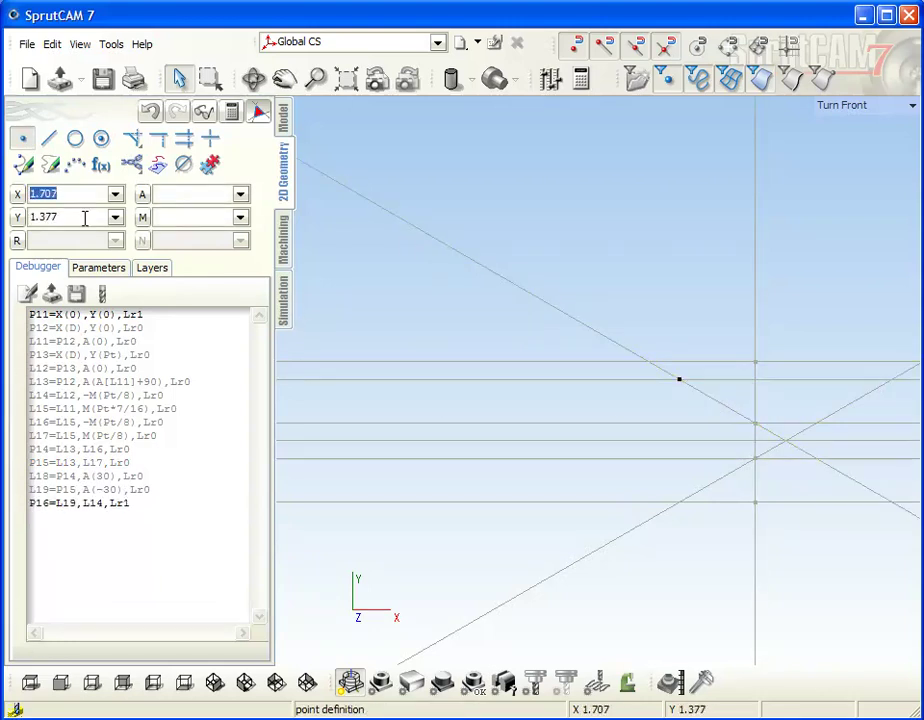
{"action": "left_click", "coordinate": [48, 138]}
{"action": "left_click", "coordinate": [681, 386]}
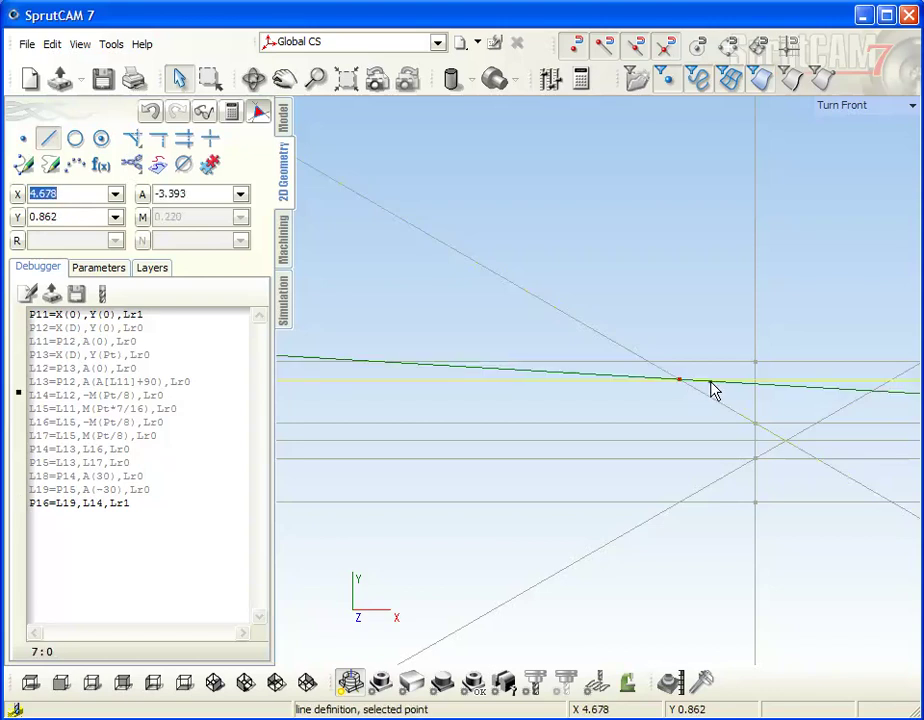
{"action": "left_click", "coordinate": [713, 388]}
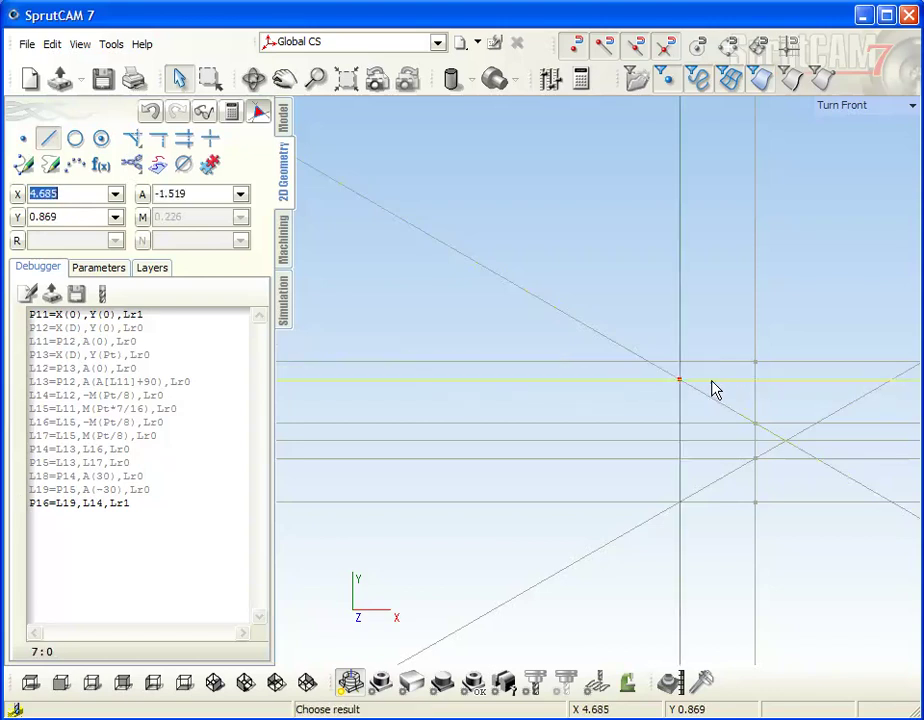
{"action": "left_click", "coordinate": [683, 320]}
{"action": "left_click", "coordinate": [703, 270]}
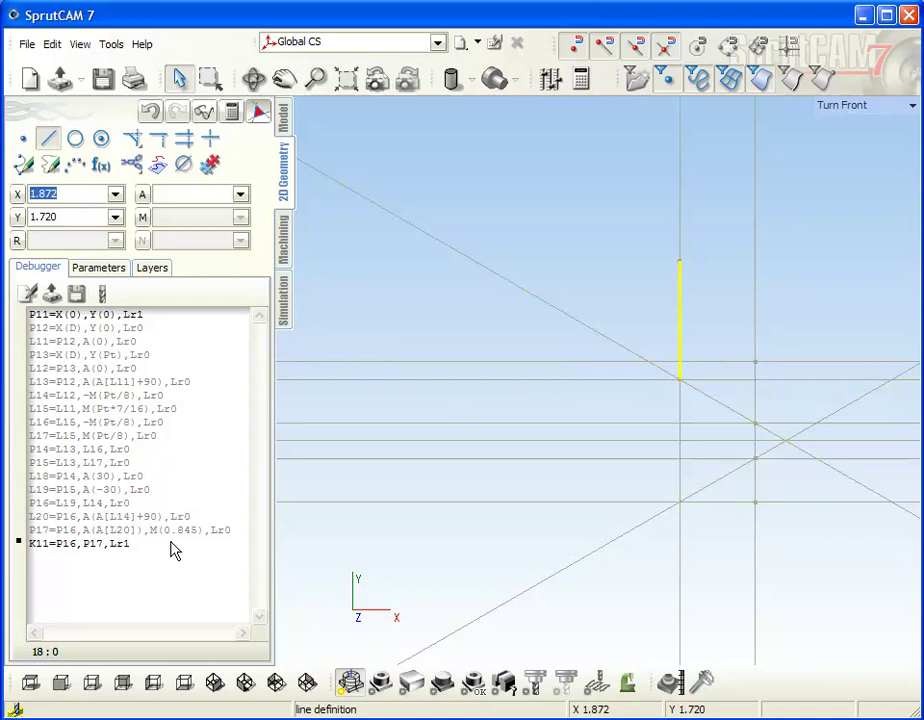
{"action": "left_click_drag", "start_coordinate": [171, 549], "coordinate": [5, 537]}
{"action": "key", "text": "Delete"}
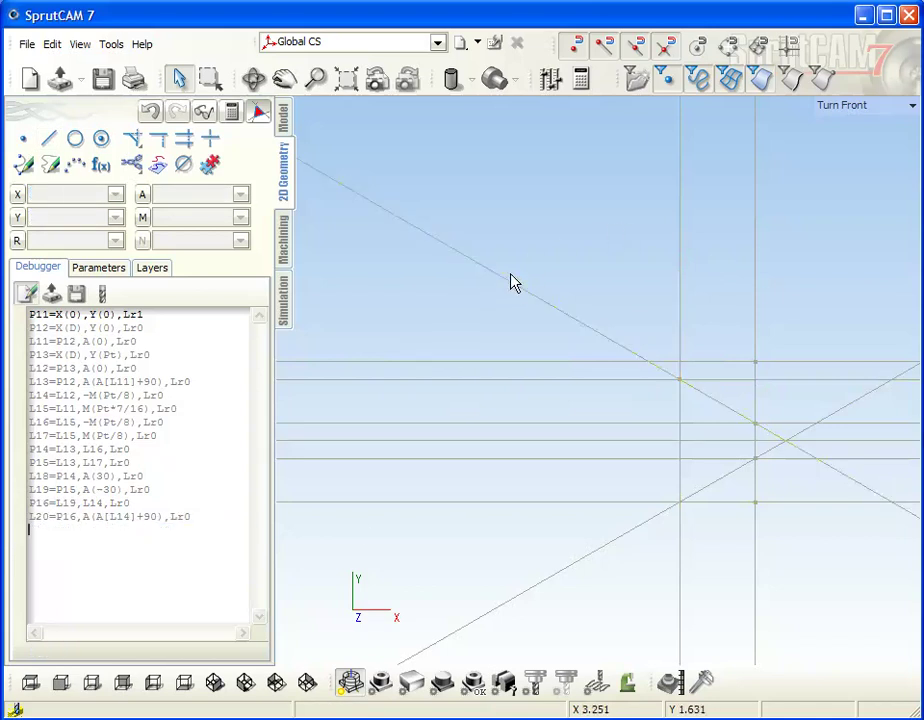
Step: Add points where the new vertical line intersects the lowest and the highest horizontal lines
{"action": "left_click", "coordinate": [21, 139]}
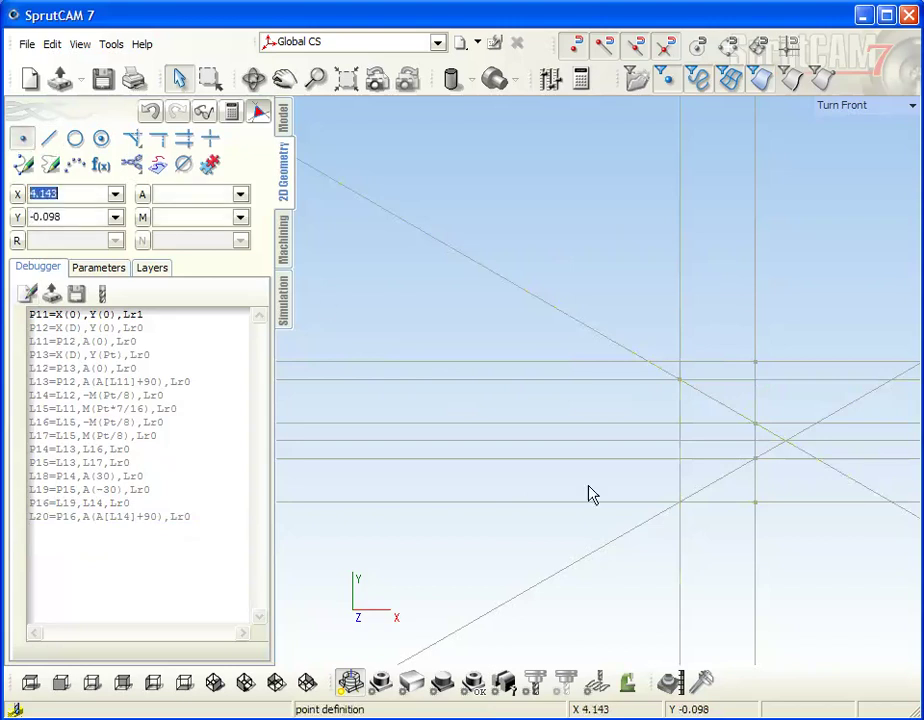
{"action": "left_click", "coordinate": [681, 549]}
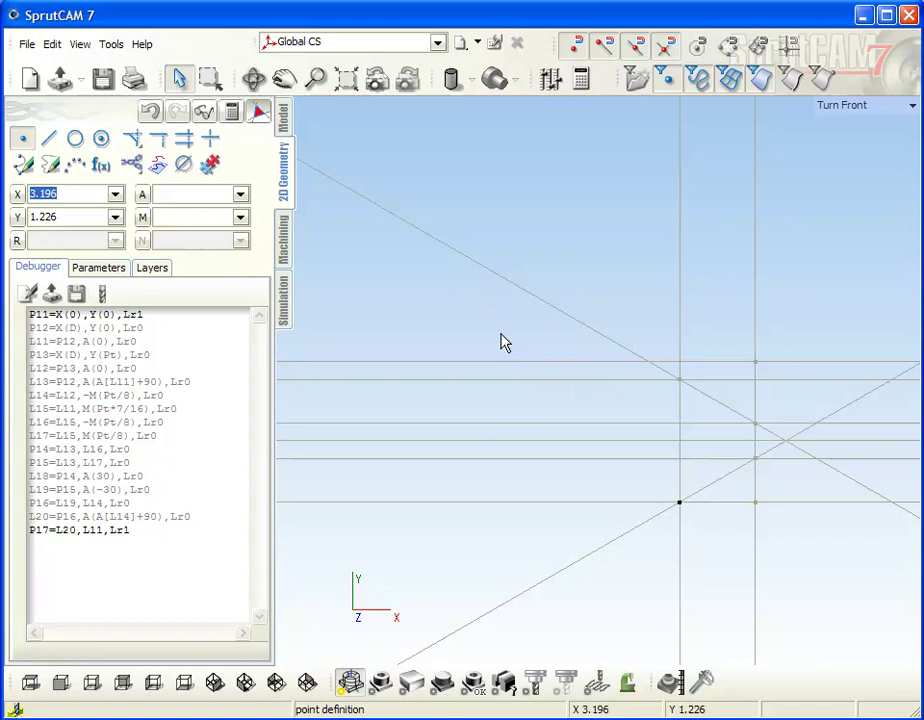
{"action": "left_click", "coordinate": [680, 327]}
{"action": "left_click", "coordinate": [720, 362]}
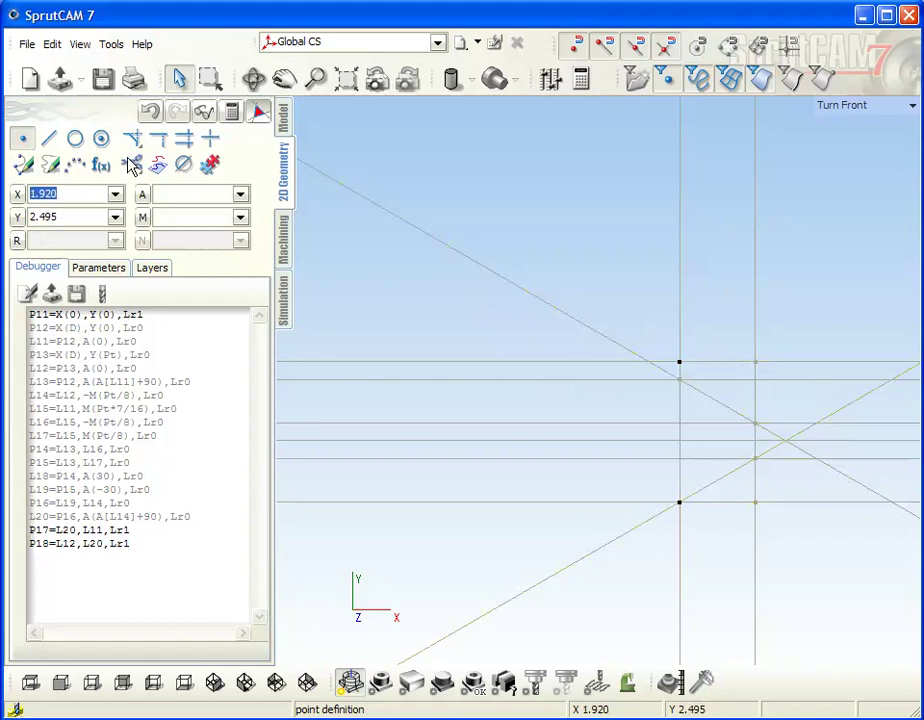
Step: Construct a line parallel to the 30° line through the new vertical's highest point, deleting the extra end point and segment entries
{"action": "left_click", "coordinate": [48, 138]}
{"action": "left_click", "coordinate": [836, 418]}
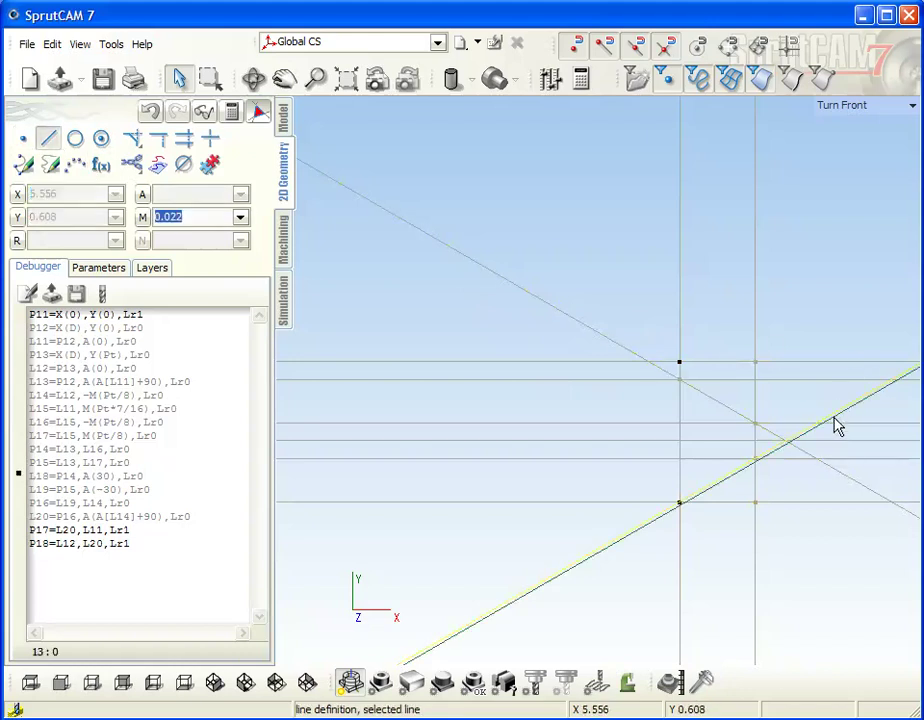
{"action": "left_click", "coordinate": [680, 366]}
{"action": "left_click", "coordinate": [740, 335]}
{"action": "left_click", "coordinate": [807, 314]}
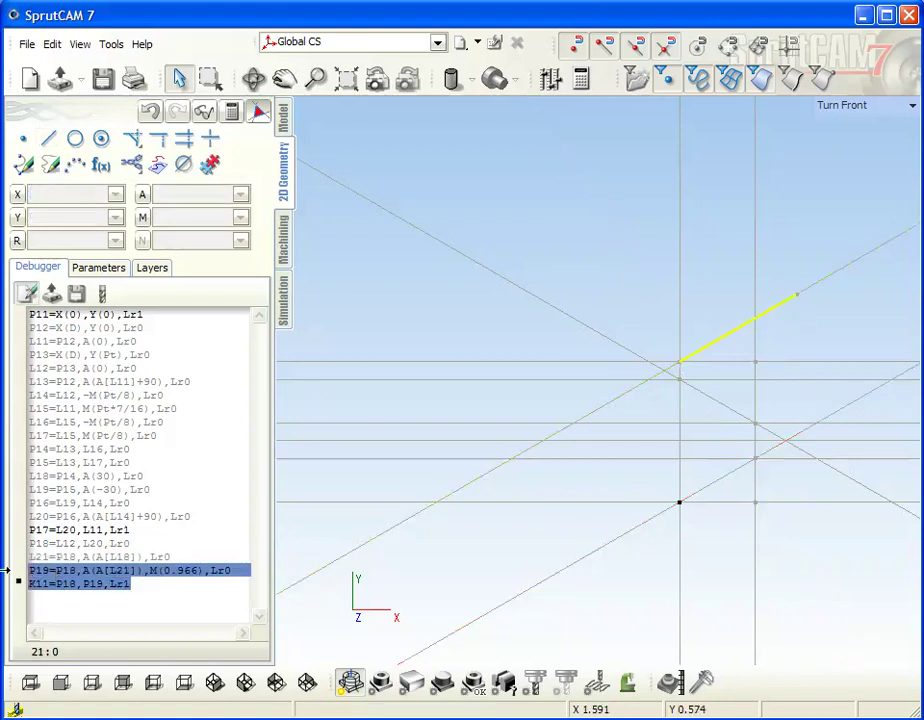
{"action": "key", "text": "Delete"}
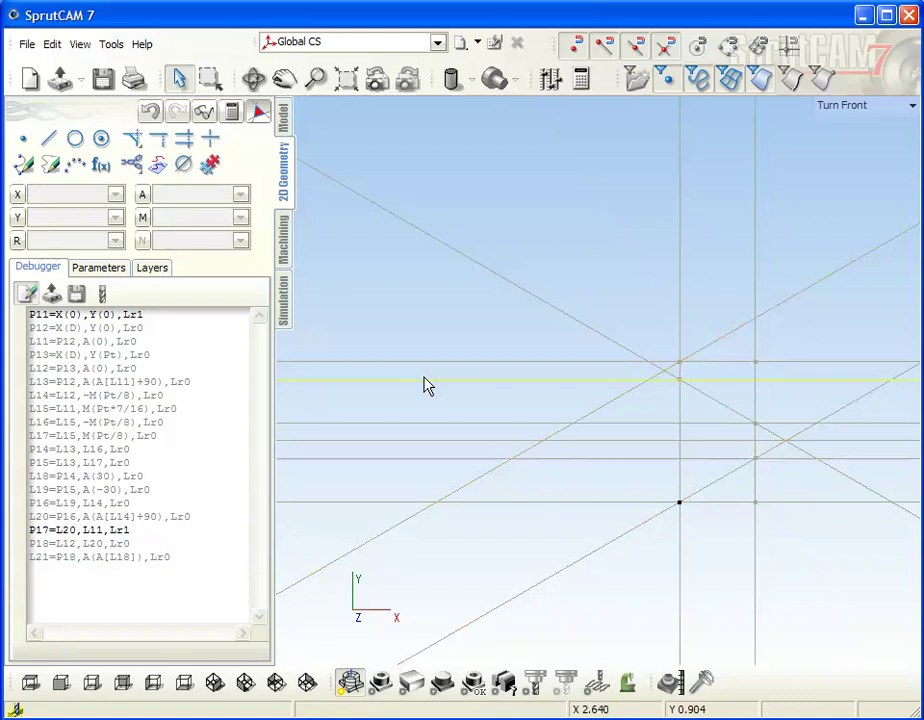
Step: Construct the smaller circle tangent to the -30° and original 30° lines at the 30° line's base point, deleting its extra point and contour entries
{"action": "left_click", "coordinate": [75, 138]}
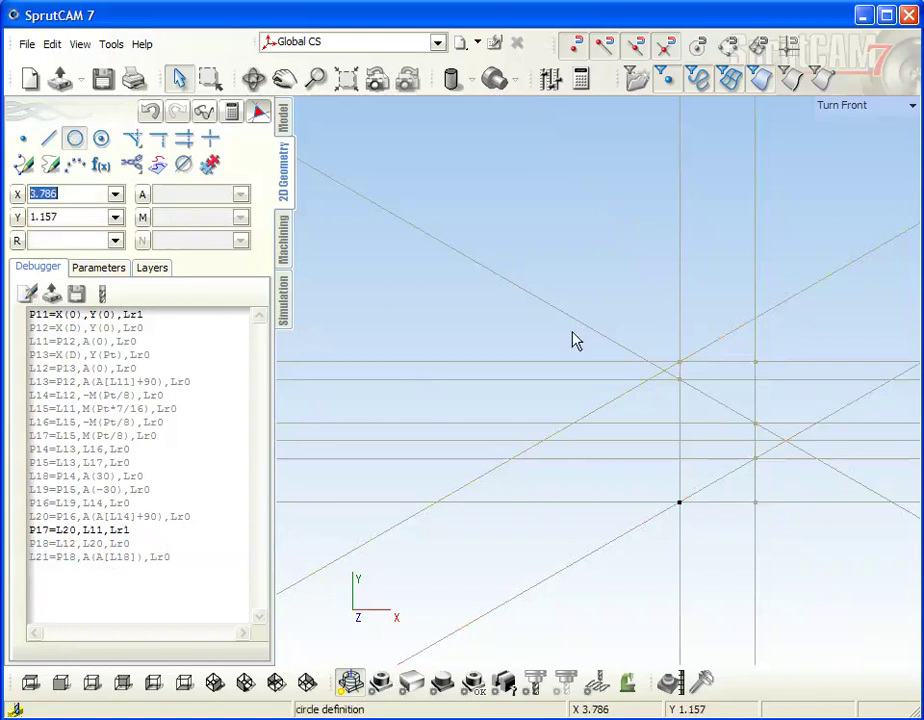
{"action": "left_click", "coordinate": [733, 418]}
{"action": "left_click", "coordinate": [731, 486]}
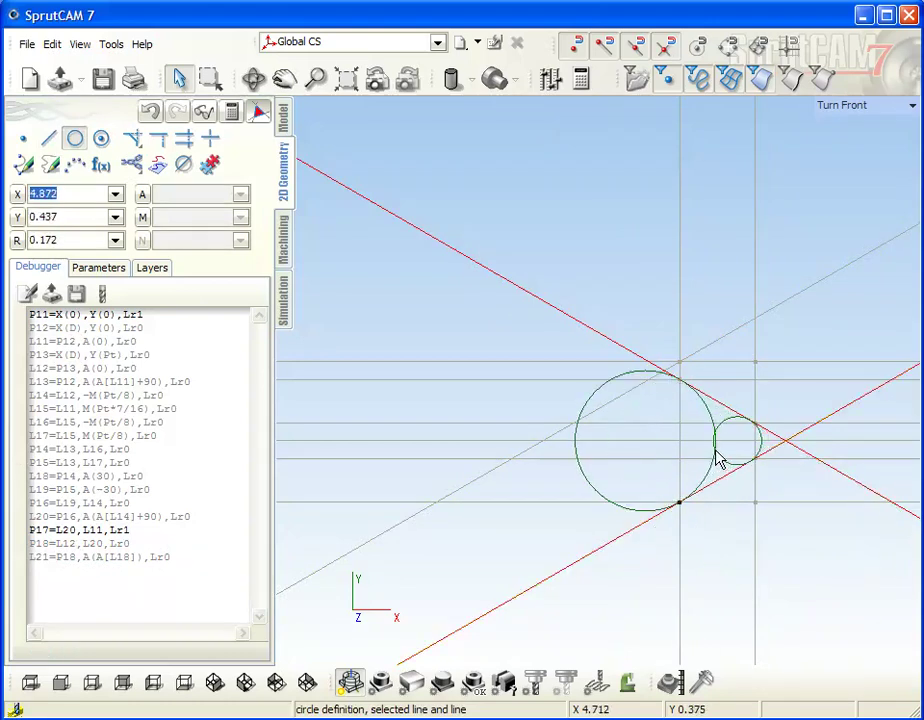
{"action": "scroll", "coordinate": [756, 467], "scroll_direction": "up", "scroll_amount": 2}
{"action": "scroll", "coordinate": [756, 463], "scroll_direction": "up", "scroll_amount": 2}
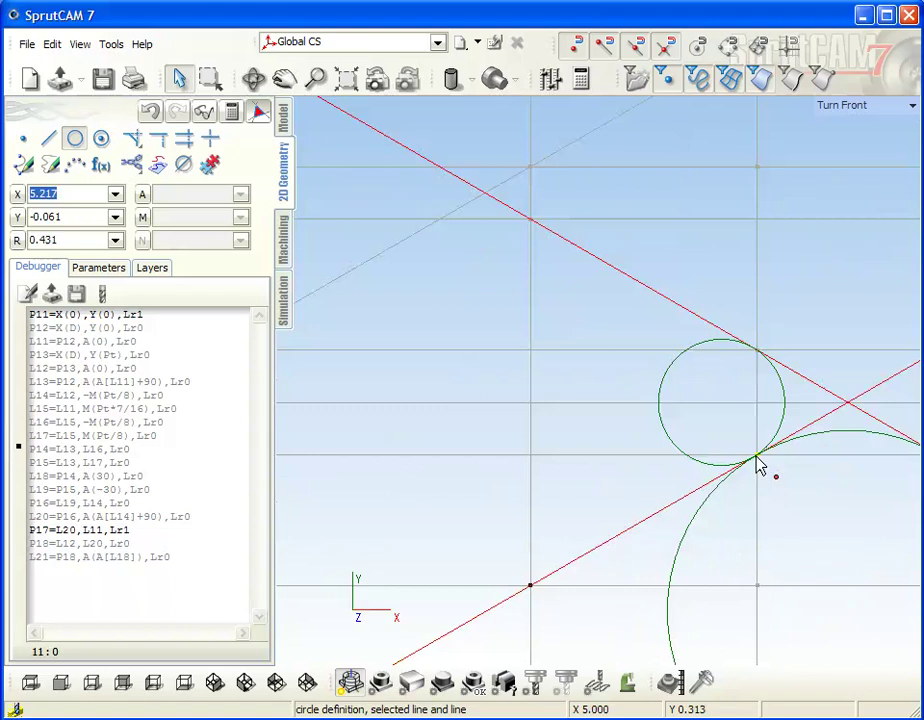
{"action": "left_click", "coordinate": [758, 458]}
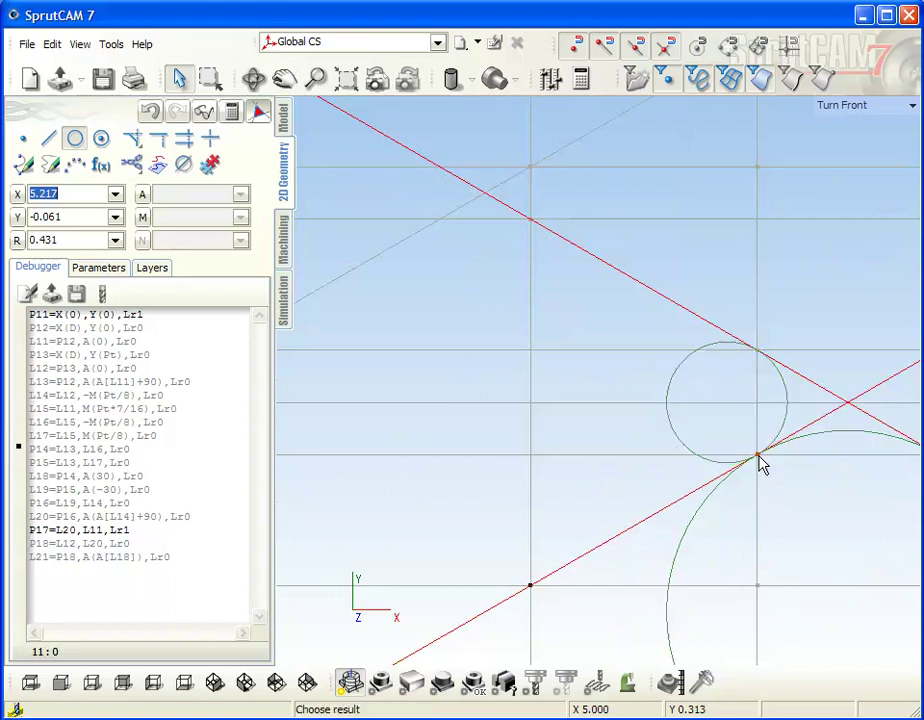
{"action": "left_click", "coordinate": [670, 424]}
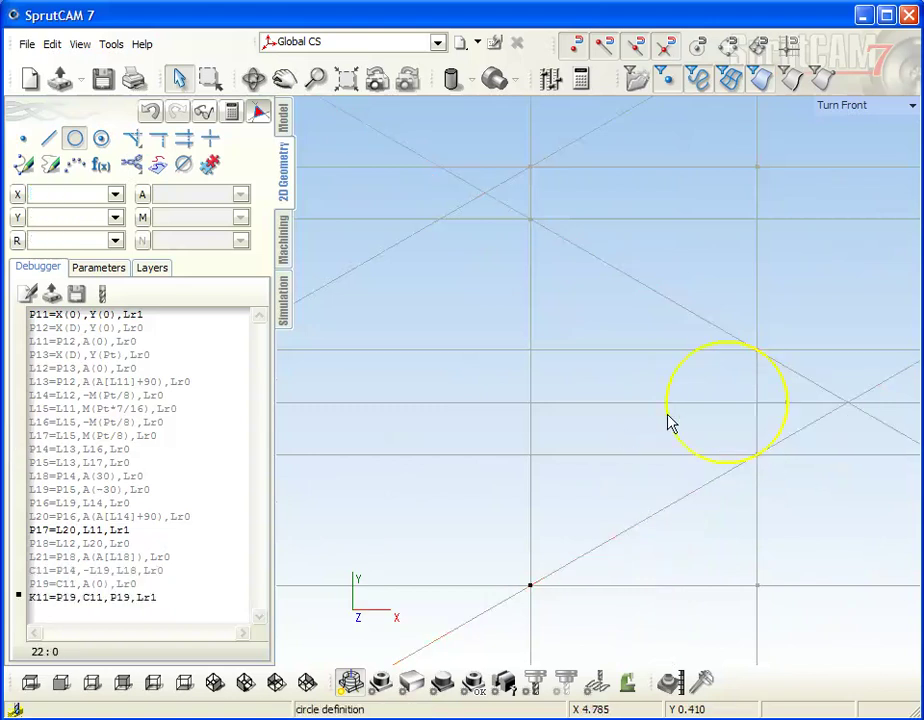
{"action": "left_click_drag", "start_coordinate": [172, 607], "coordinate": [22, 590]}
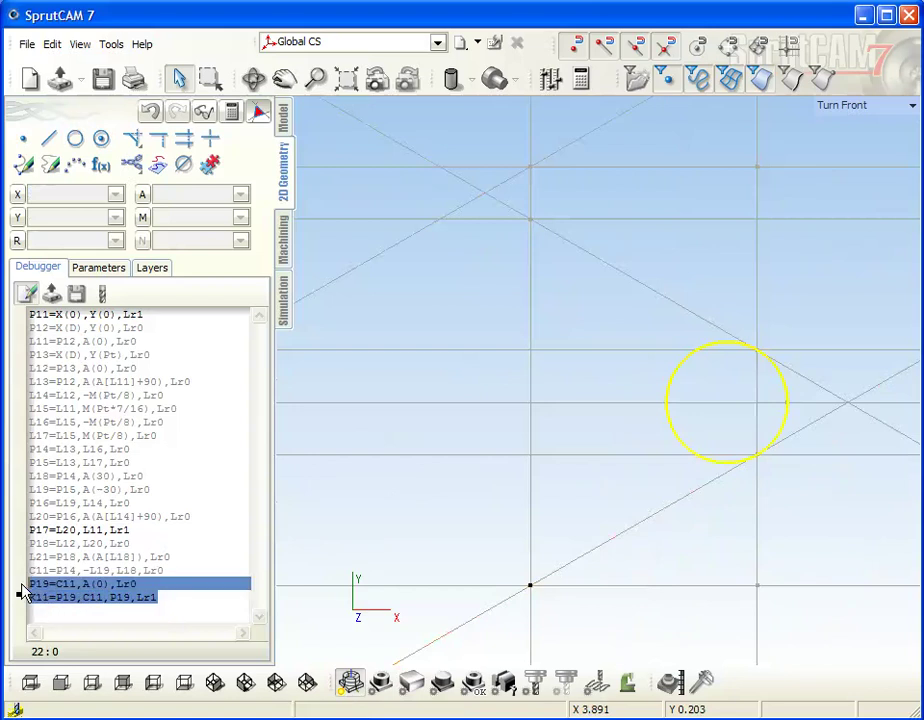
{"action": "key", "text": "Delete"}
Step: Construct the small circle tangent to the upper parallel 30° line and the -30° line at the latter's intersection point, deleting its extra point and contour entries
{"action": "scroll", "coordinate": [662, 355], "scroll_direction": "down", "scroll_amount": 2}
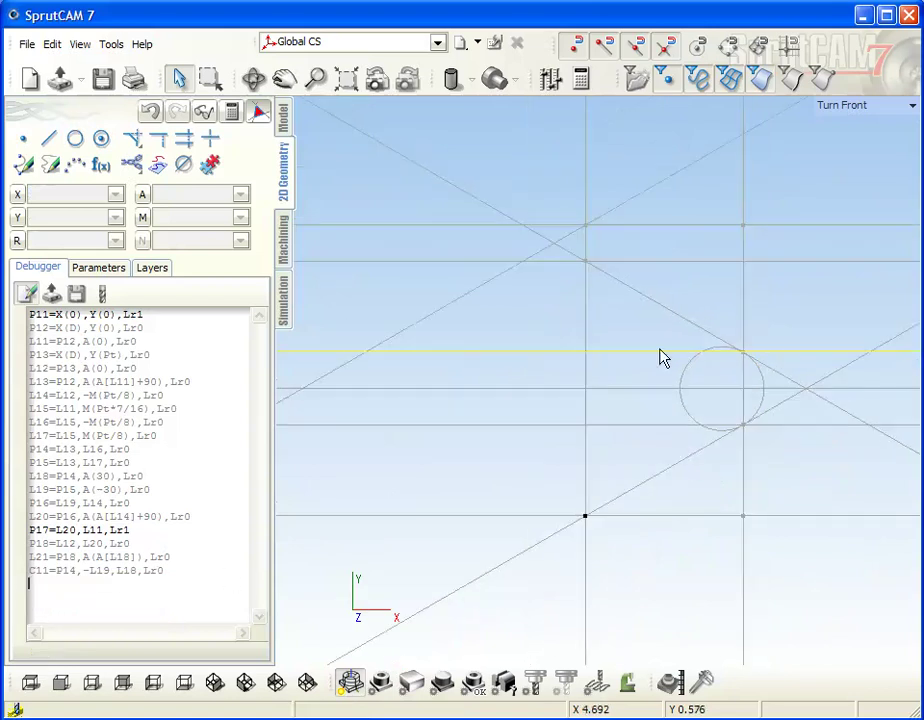
{"action": "scroll", "coordinate": [655, 281], "scroll_direction": "up", "scroll_amount": 1}
{"action": "scroll", "coordinate": [650, 281], "scroll_direction": "down", "scroll_amount": 1}
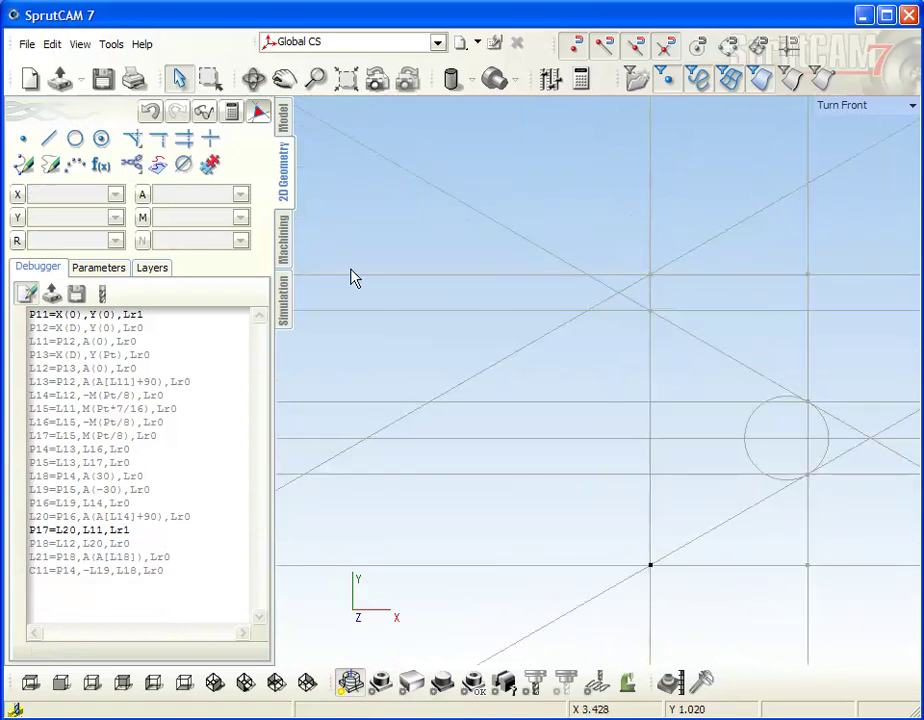
{"action": "left_click", "coordinate": [639, 299]}
{"action": "left_click", "coordinate": [75, 138]}
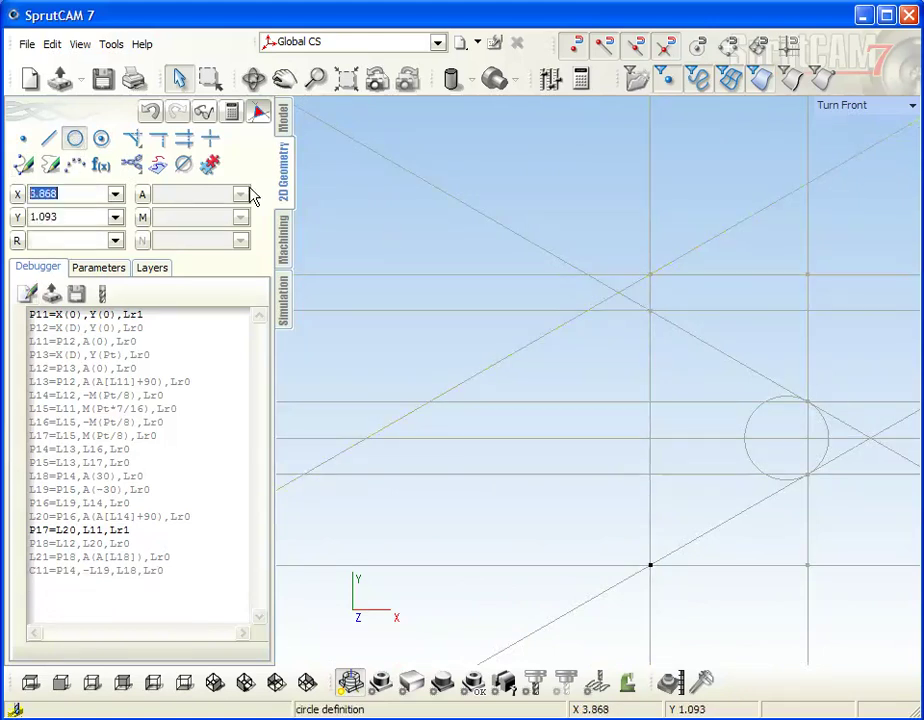
{"action": "left_click", "coordinate": [679, 263]}
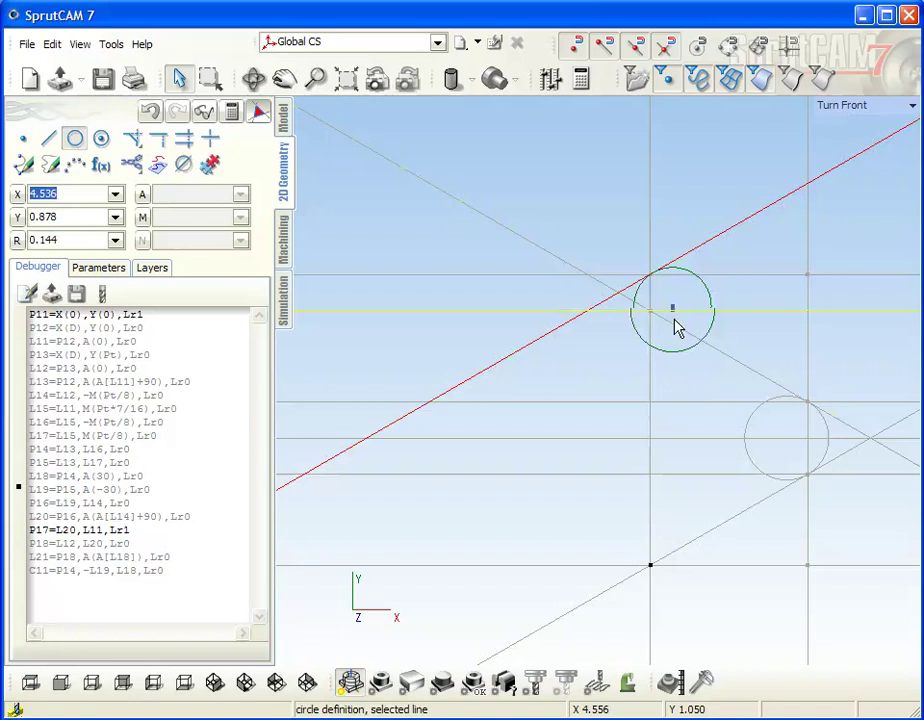
{"action": "left_click", "coordinate": [683, 334]}
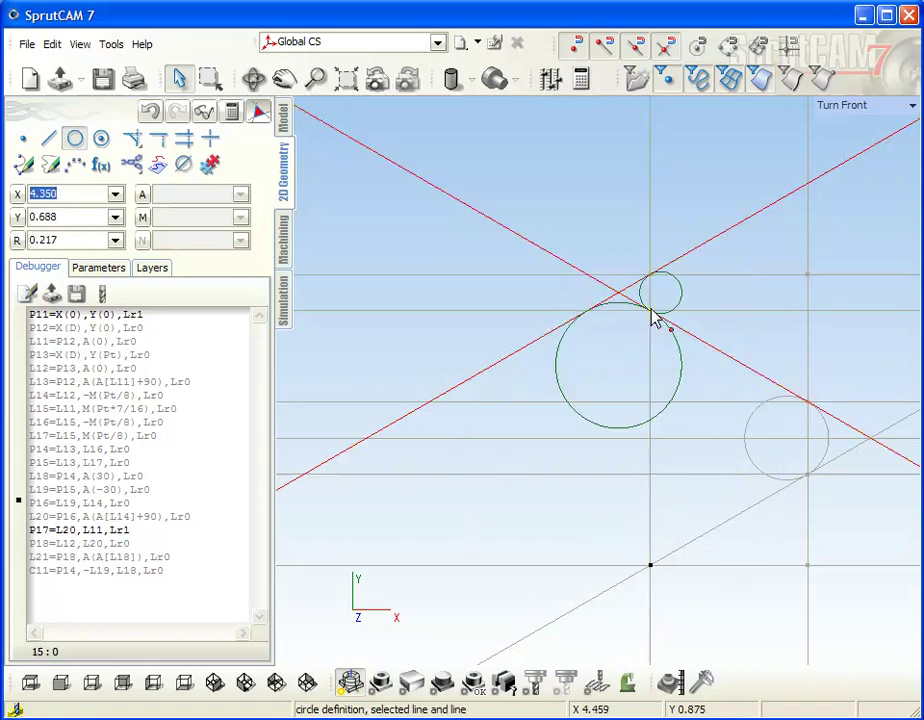
{"action": "left_click", "coordinate": [652, 316]}
{"action": "left_click", "coordinate": [684, 305]}
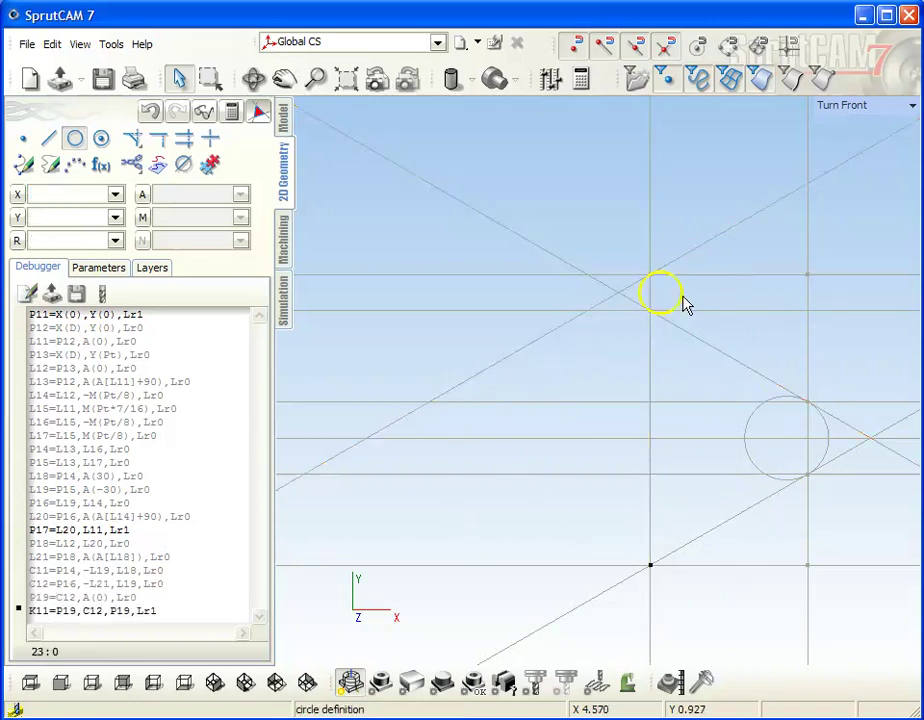
{"action": "left_click_drag", "start_coordinate": [184, 614], "coordinate": [12, 600]}
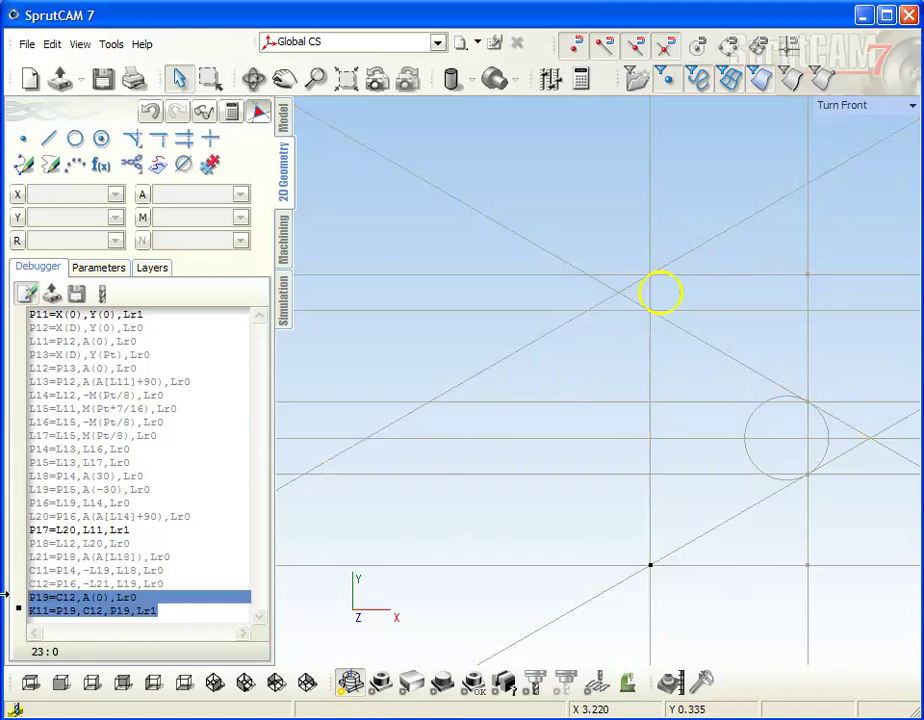
{"action": "key", "text": "Delete"}
{"action": "scroll", "coordinate": [632, 353], "scroll_direction": "down", "scroll_amount": 2}
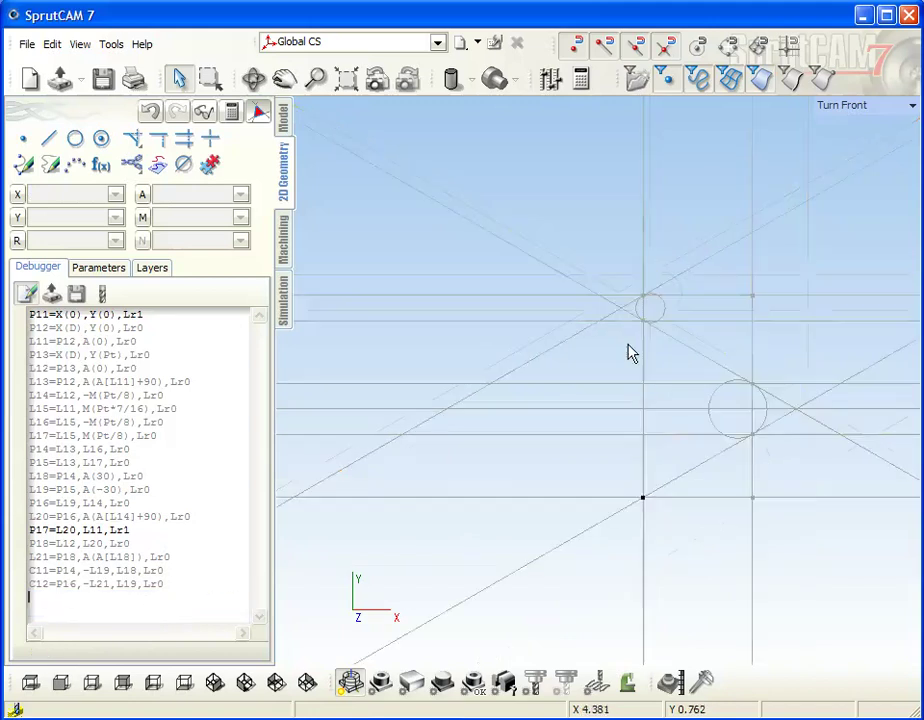
Step: Build an open profile from the new vertical's lowest point along the 30° line, larger circle, -30° line and small circle, ending at its upper point
{"action": "middle_click_drag", "start_coordinate": [632, 353], "coordinate": [604, 398]}
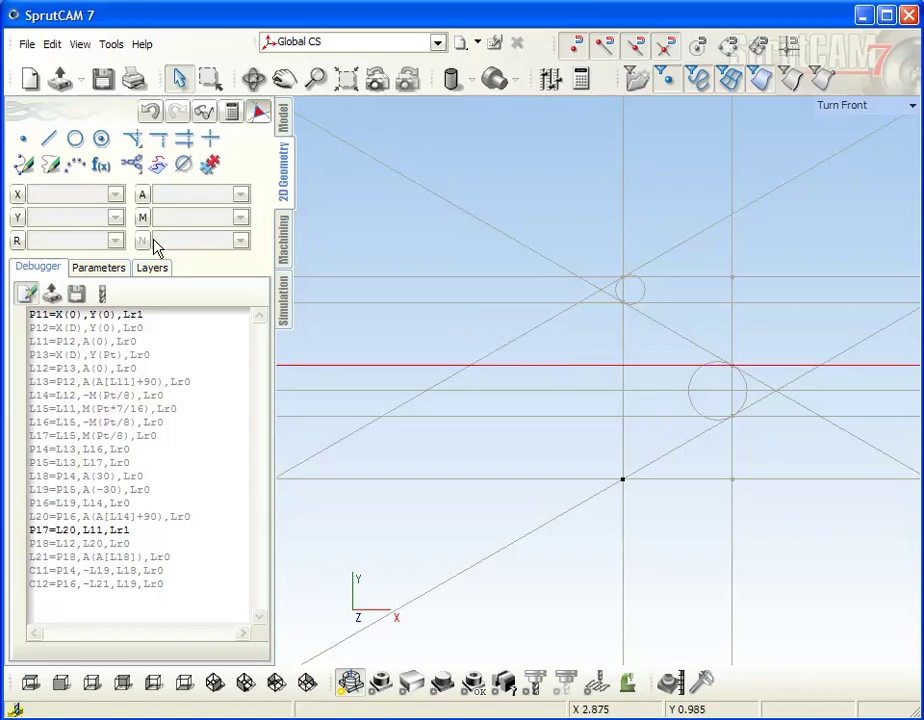
{"action": "left_click", "coordinate": [24, 166]}
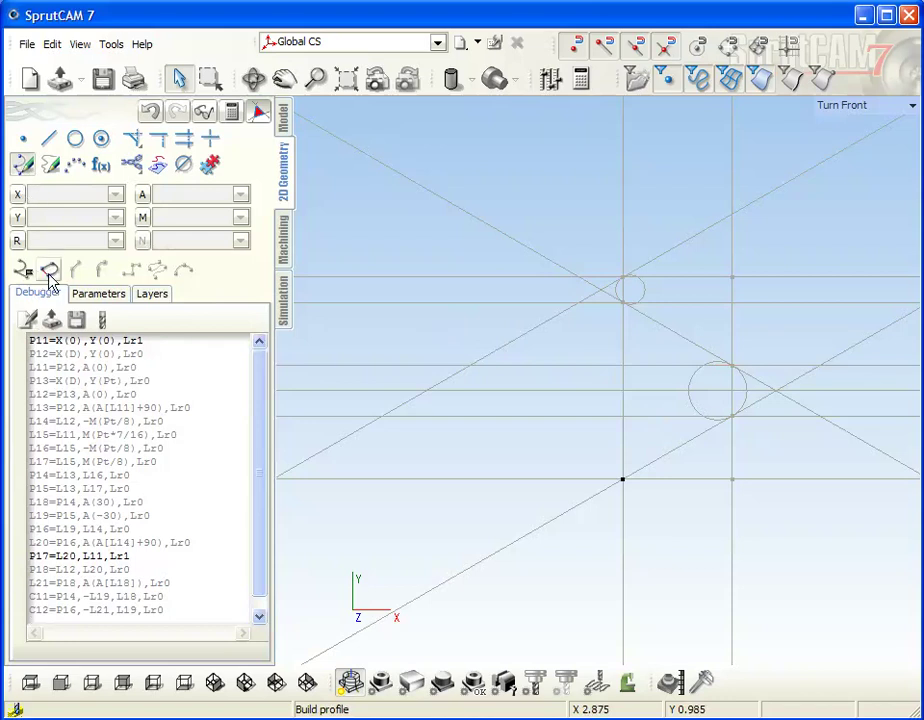
{"action": "left_click", "coordinate": [622, 480]}
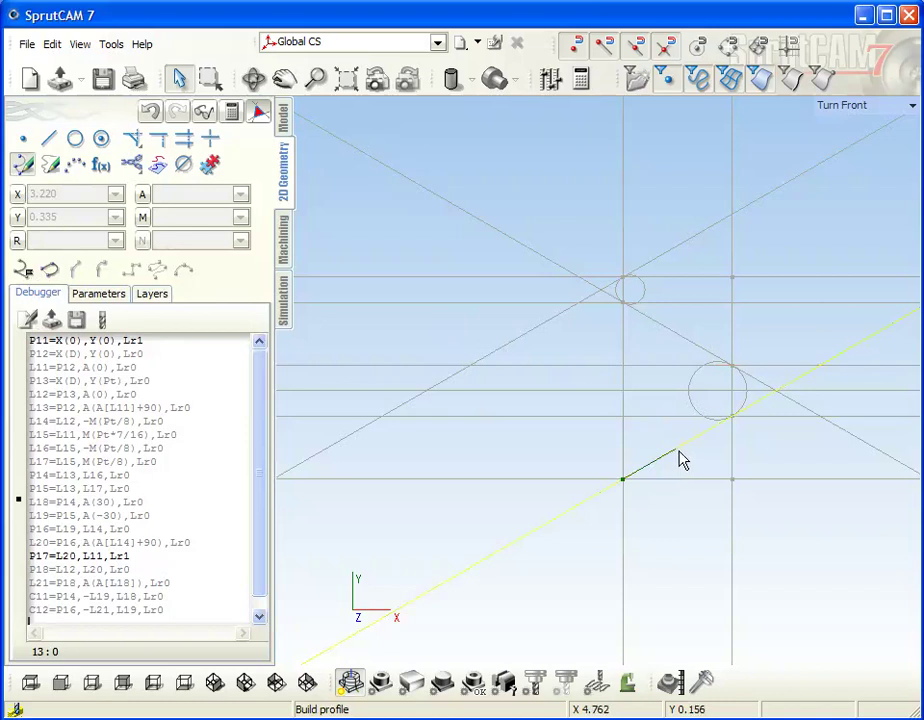
{"action": "left_click", "coordinate": [681, 458]}
{"action": "left_click", "coordinate": [749, 390]}
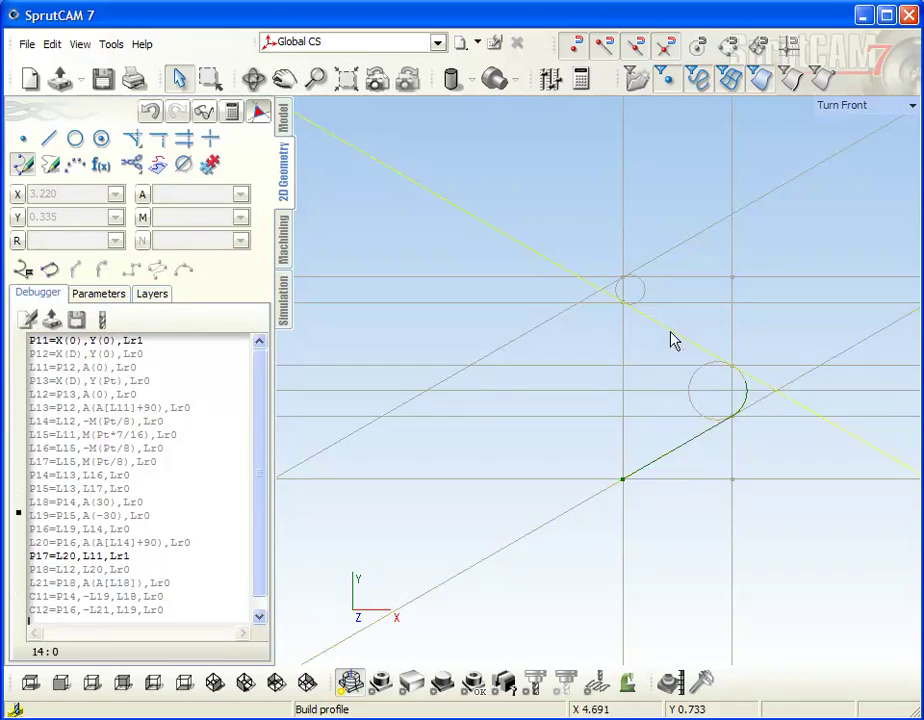
{"action": "left_click", "coordinate": [672, 338]}
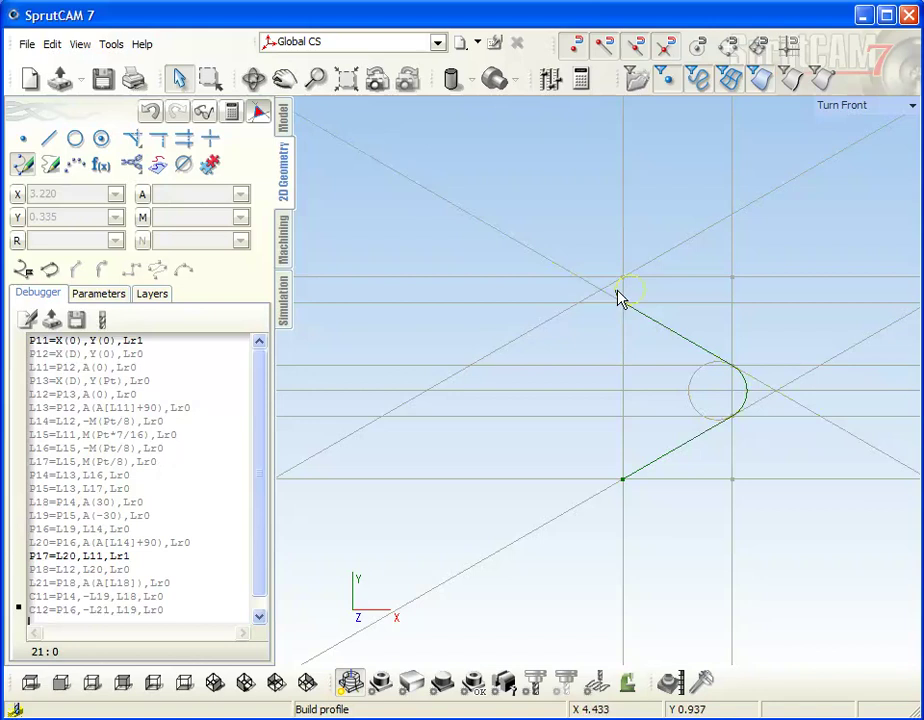
{"action": "left_click", "coordinate": [623, 285]}
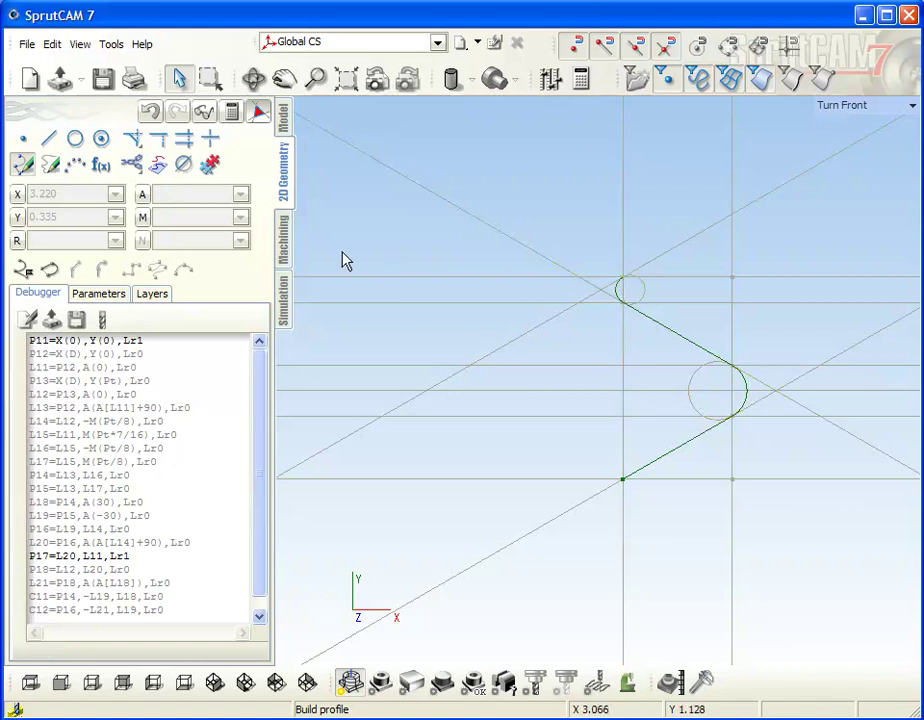
{"action": "left_click", "coordinate": [24, 274]}
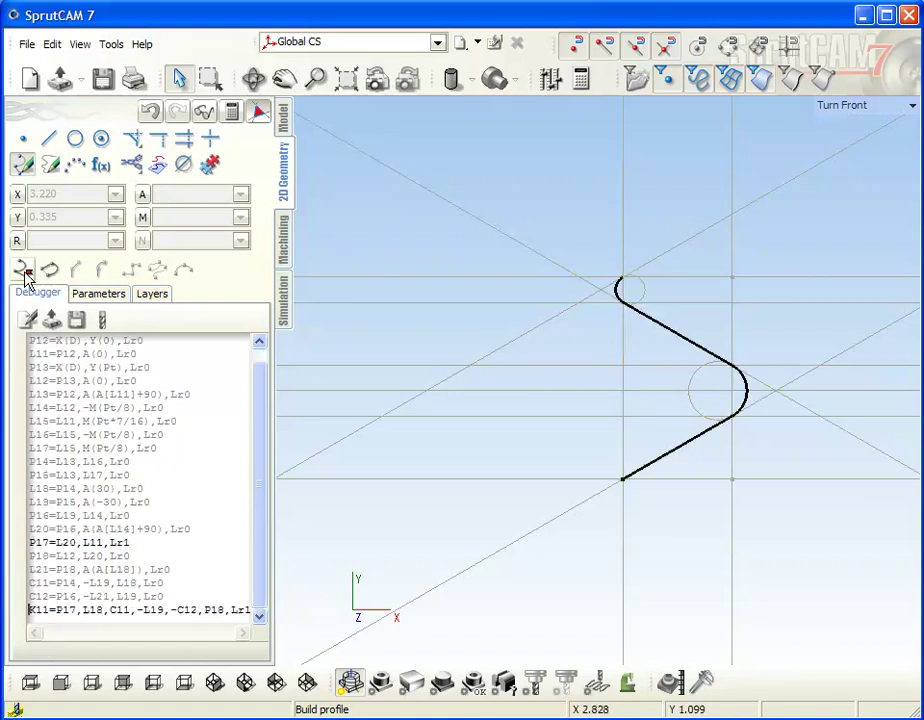
Step: Examine the finished thread profile and its entry in the geometry code listing
{"action": "scroll", "coordinate": [641, 388], "scroll_direction": "up", "scroll_amount": 1}
{"action": "scroll", "coordinate": [633, 390], "scroll_direction": "down", "scroll_amount": 3}
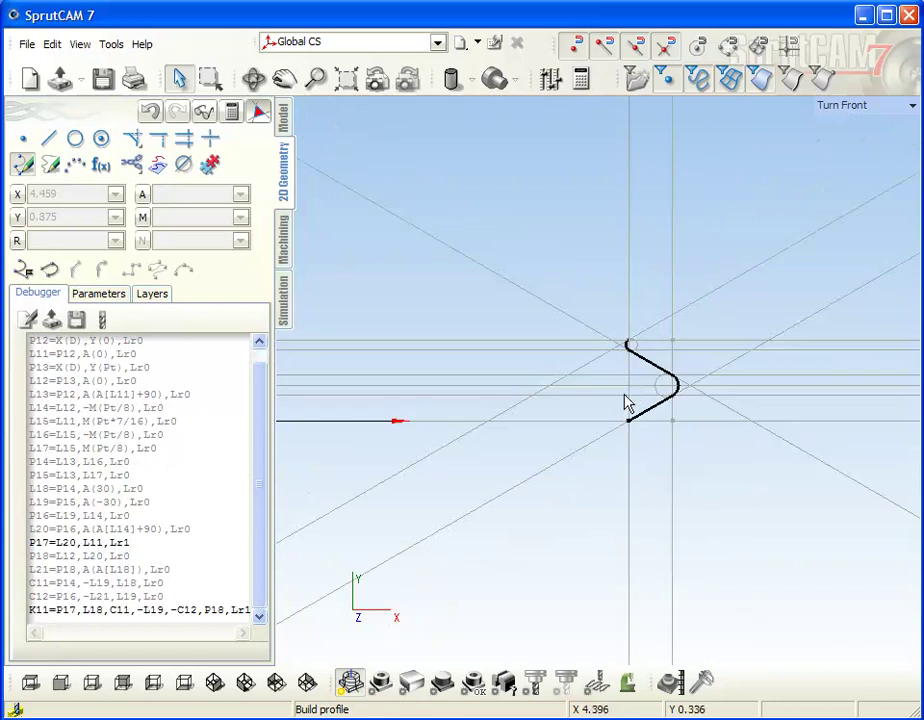
{"action": "scroll", "coordinate": [631, 371], "scroll_direction": "up", "scroll_amount": 2}
{"action": "scroll", "coordinate": [566, 374], "scroll_direction": "down", "scroll_amount": 2}
{"action": "scroll", "coordinate": [566, 374], "scroll_direction": "down", "scroll_amount": 2}
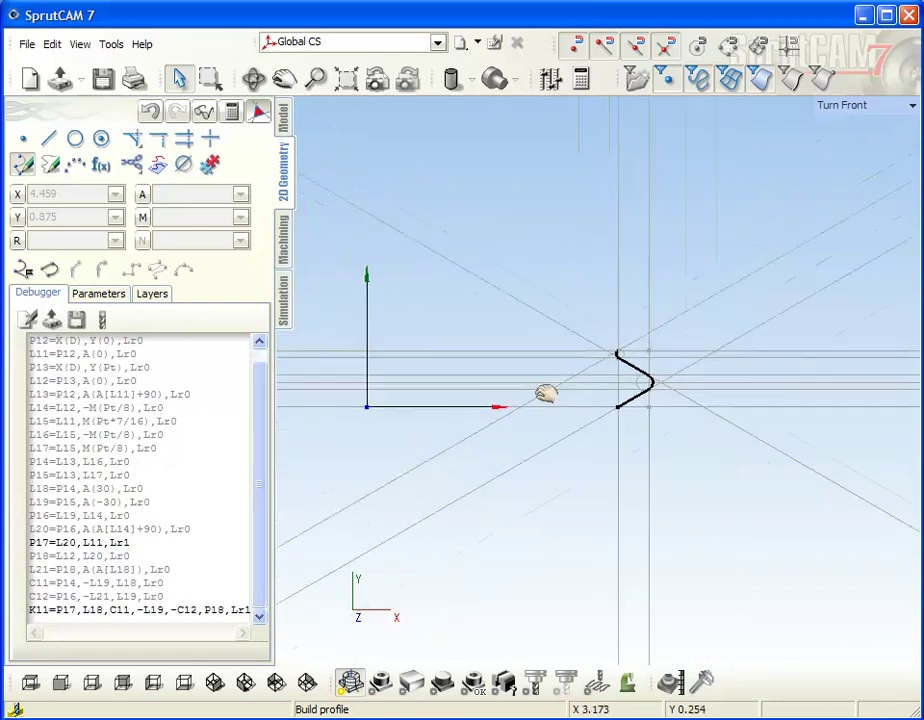
{"action": "scroll", "coordinate": [549, 431], "scroll_direction": "up", "scroll_amount": 2}
{"action": "left_click", "coordinate": [165, 612]}
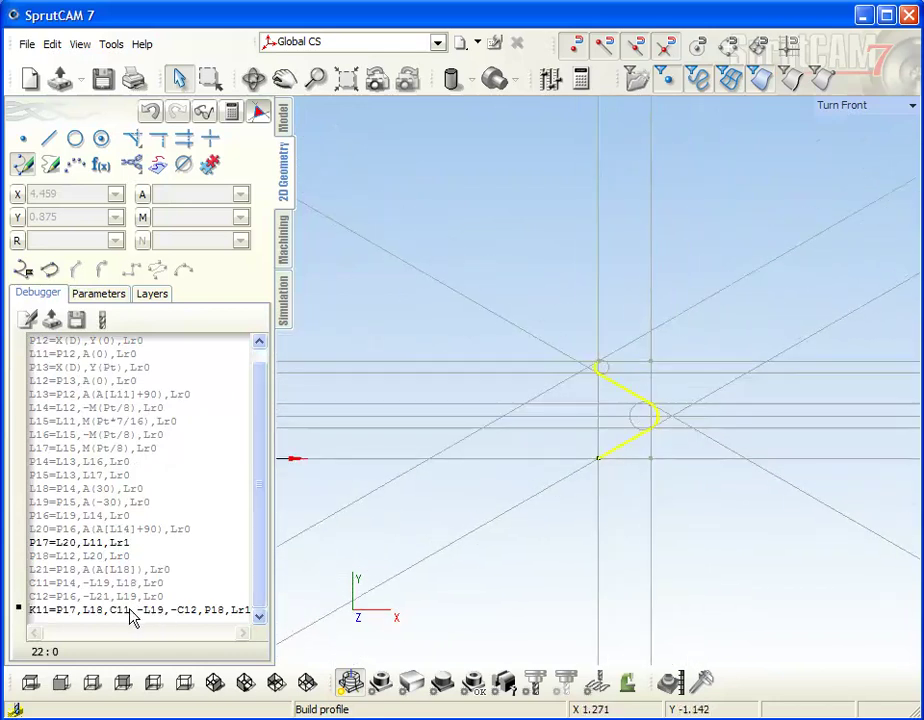
{"action": "left_click", "coordinate": [180, 520]}
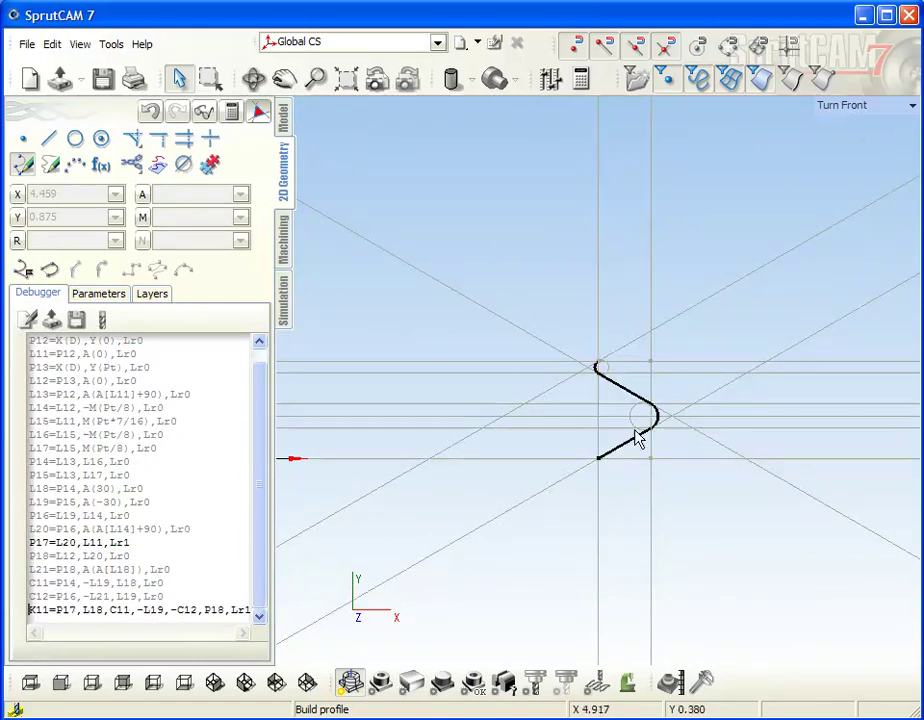
{"action": "scroll", "coordinate": [600, 368], "scroll_direction": "up", "scroll_amount": 2}
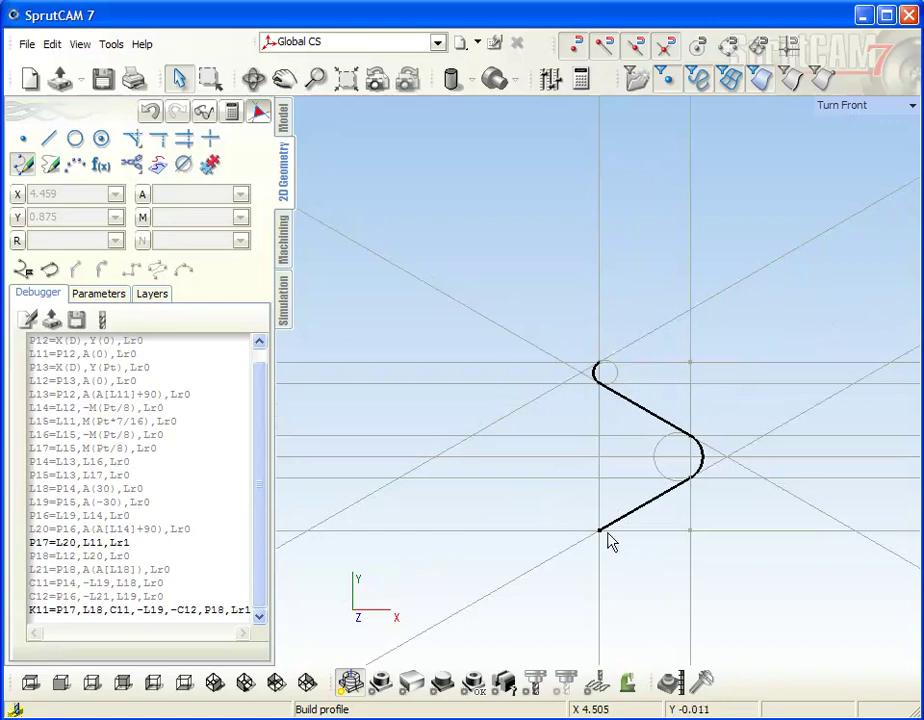
{"action": "left_click", "coordinate": [206, 402]}
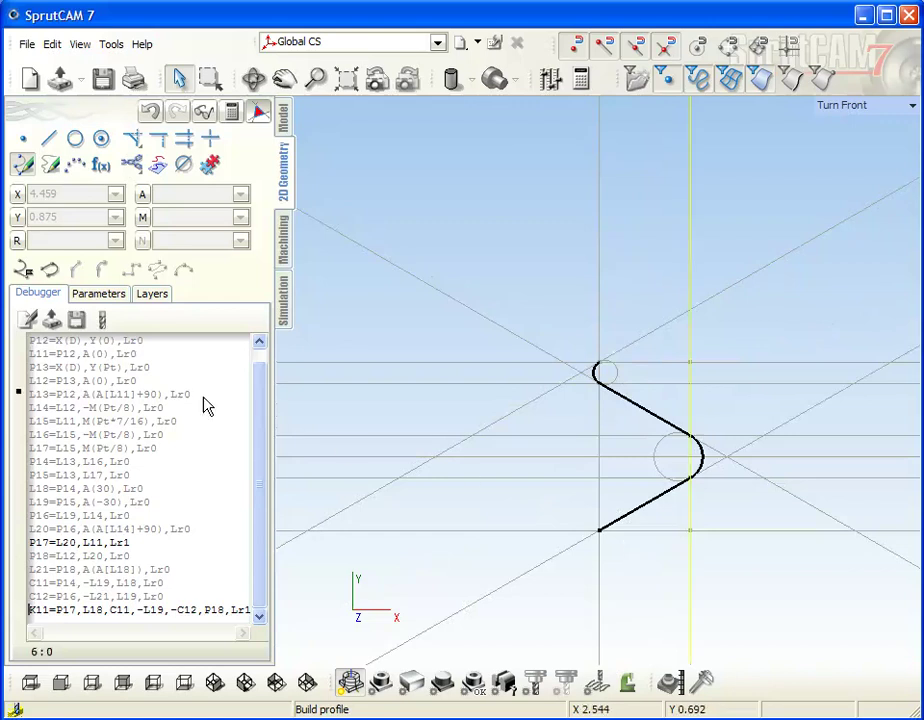
Step: Repeat the thread profile as multiple connected moves with a count of 6
{"action": "left_click", "coordinate": [210, 163]}
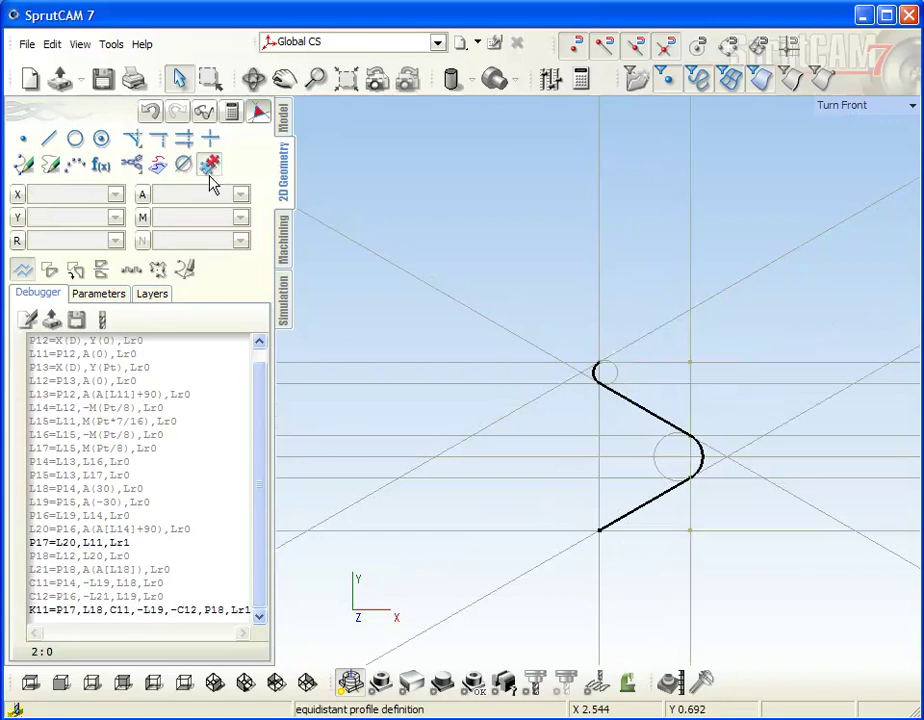
{"action": "left_click", "coordinate": [130, 271]}
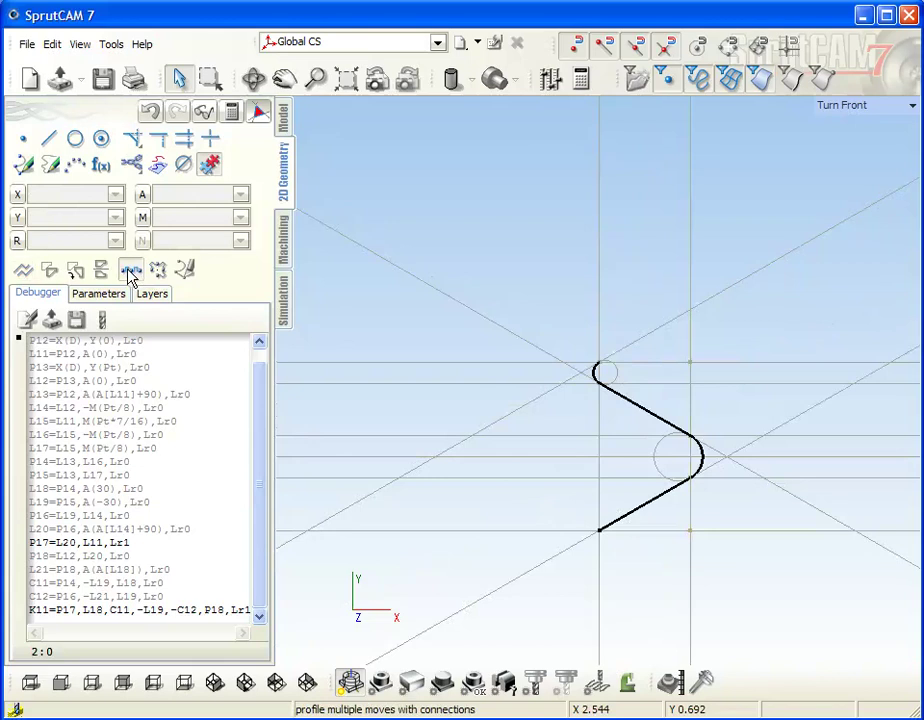
{"action": "left_click", "coordinate": [632, 408]}
{"action": "left_click", "coordinate": [632, 408]}
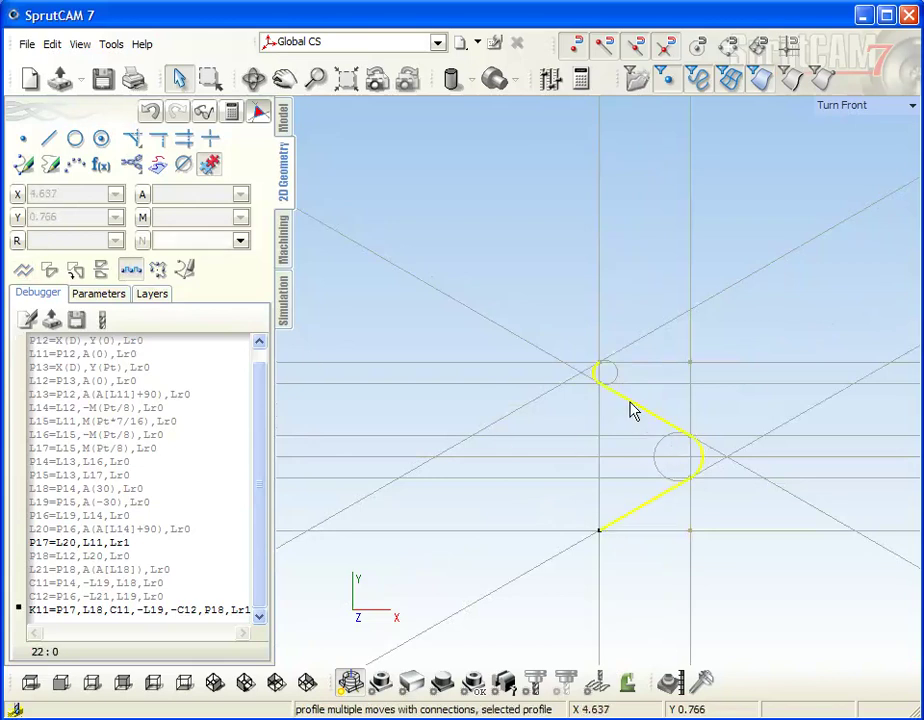
{"action": "left_click", "coordinate": [168, 240]}
{"action": "type", "text": "6"}
{"action": "key", "text": "Return"}
{"action": "scroll", "coordinate": [627, 344], "scroll_direction": "down", "scroll_amount": 2}
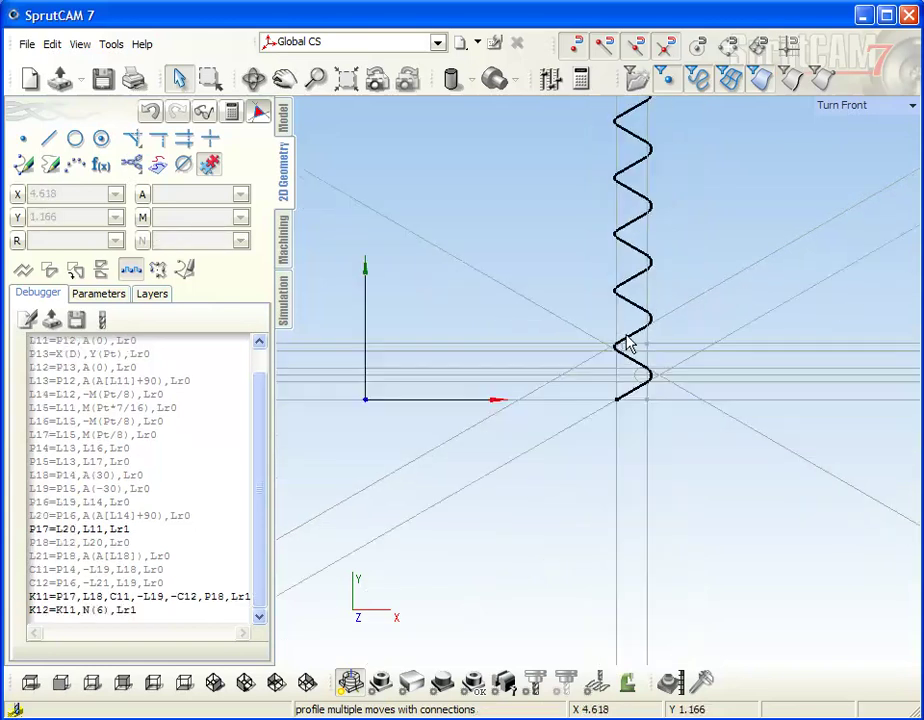
{"action": "middle_click_drag", "start_coordinate": [577, 303], "coordinate": [586, 423]}
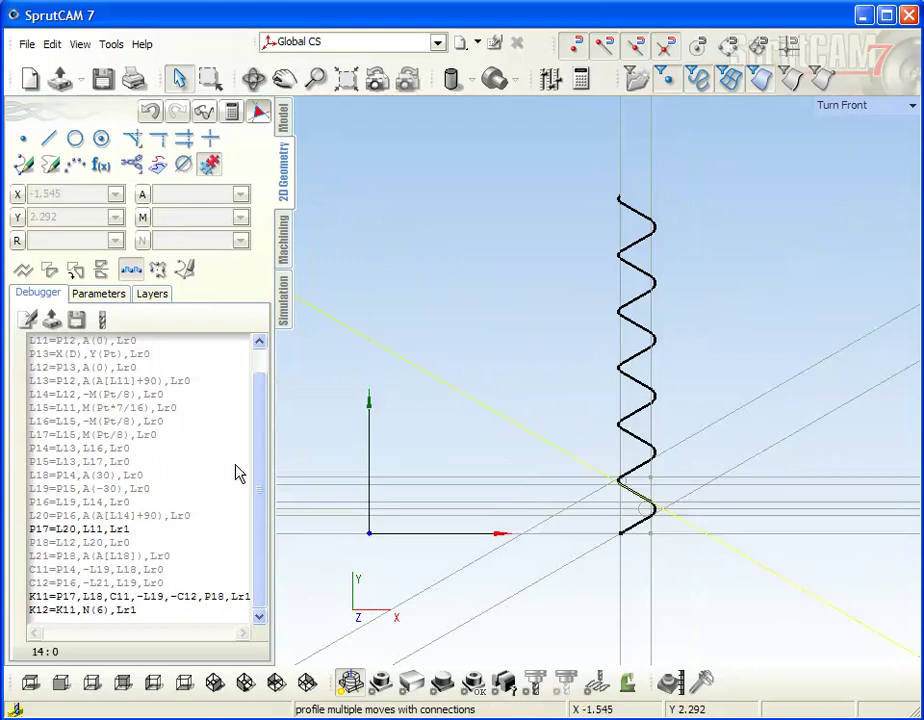
Step: Replace the fixed repeat count in the repeated profile's K12 entry with the tooth count parameter Pc
{"action": "left_click", "coordinate": [101, 611]}
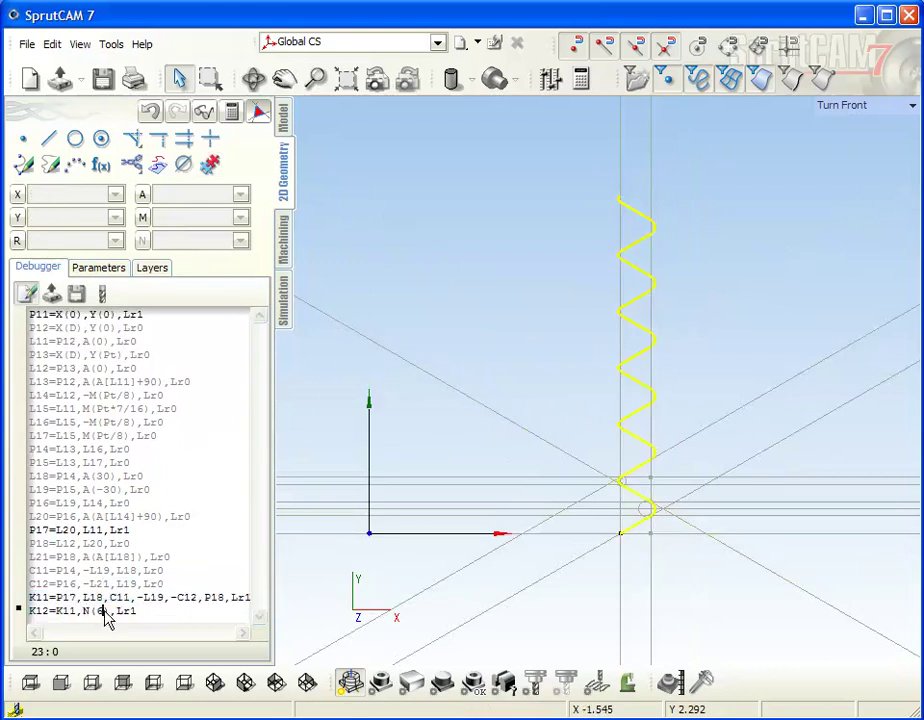
{"action": "left_click", "coordinate": [101, 270]}
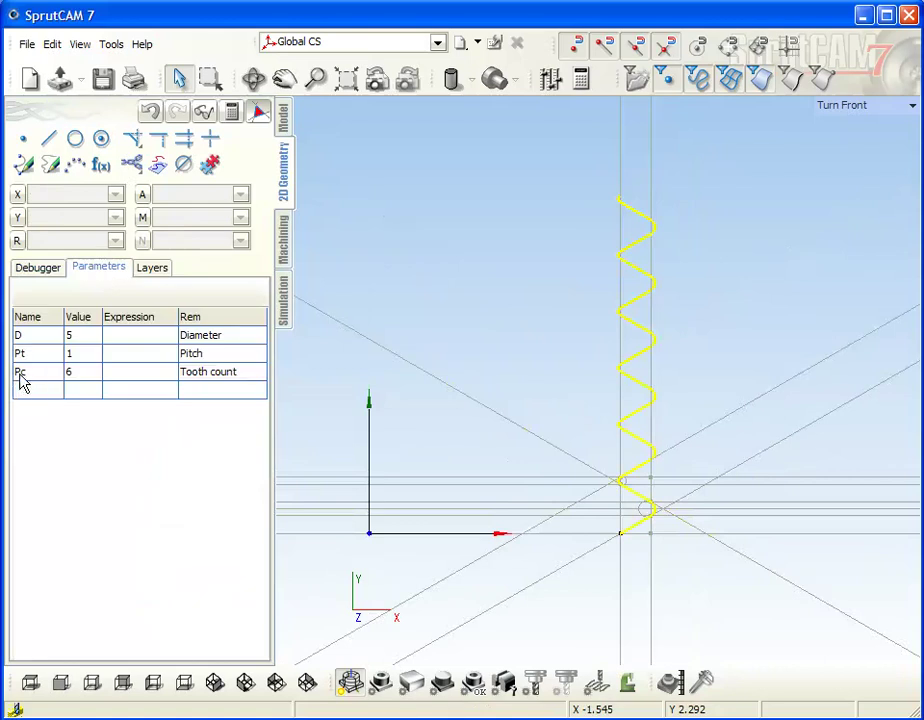
{"action": "left_click", "coordinate": [40, 268]}
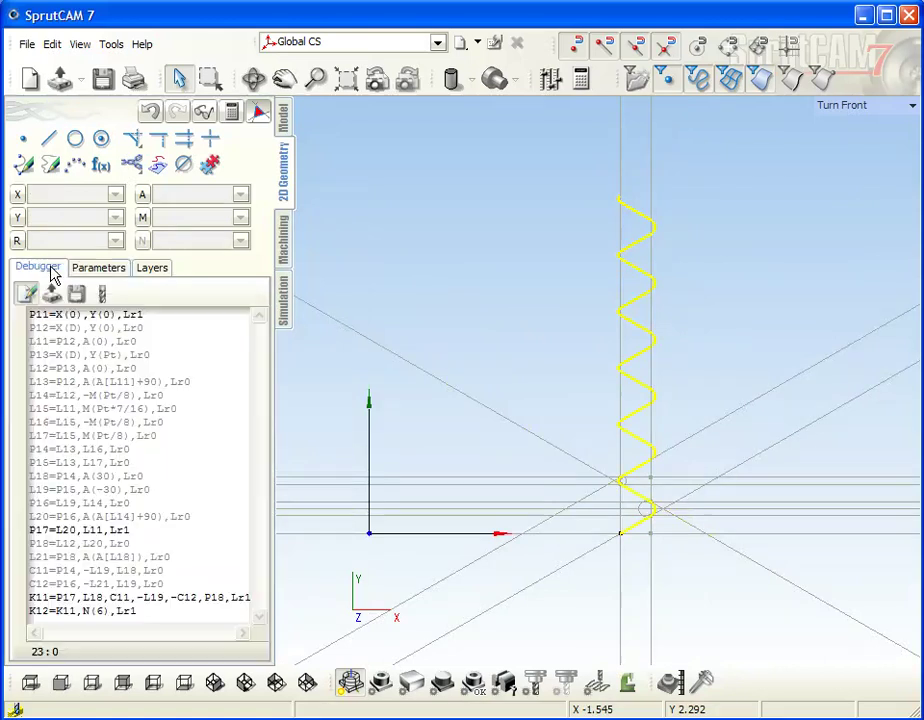
{"action": "left_click", "coordinate": [101, 611]}
{"action": "type", "text": "Pc"}
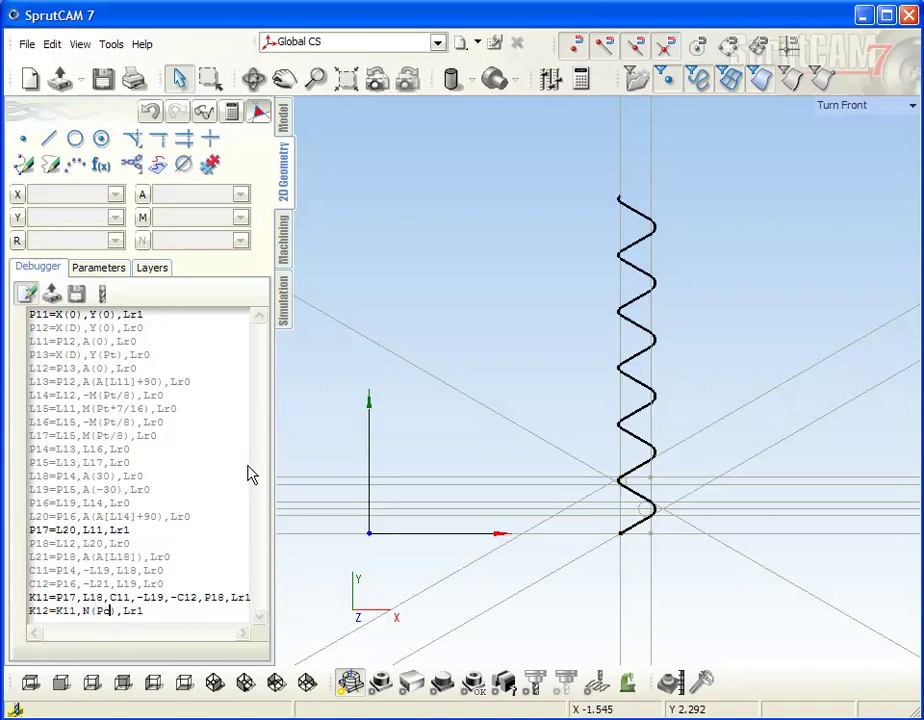
Step: Test the parametric profile by setting the Diameter parameter D to 15
{"action": "scroll", "coordinate": [598, 439], "scroll_direction": "down", "scroll_amount": 2}
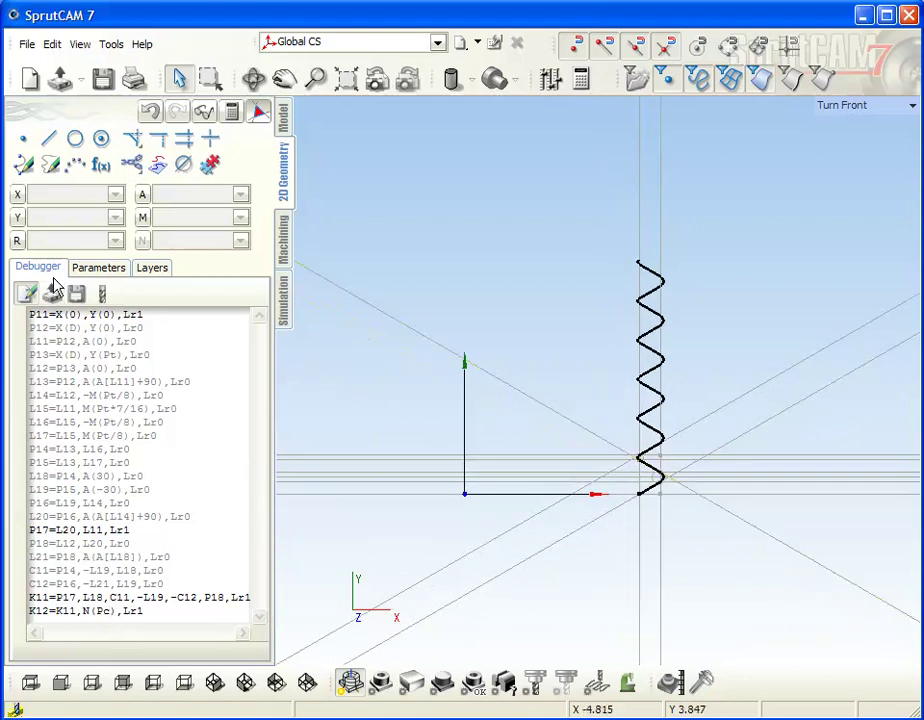
{"action": "left_click", "coordinate": [98, 269]}
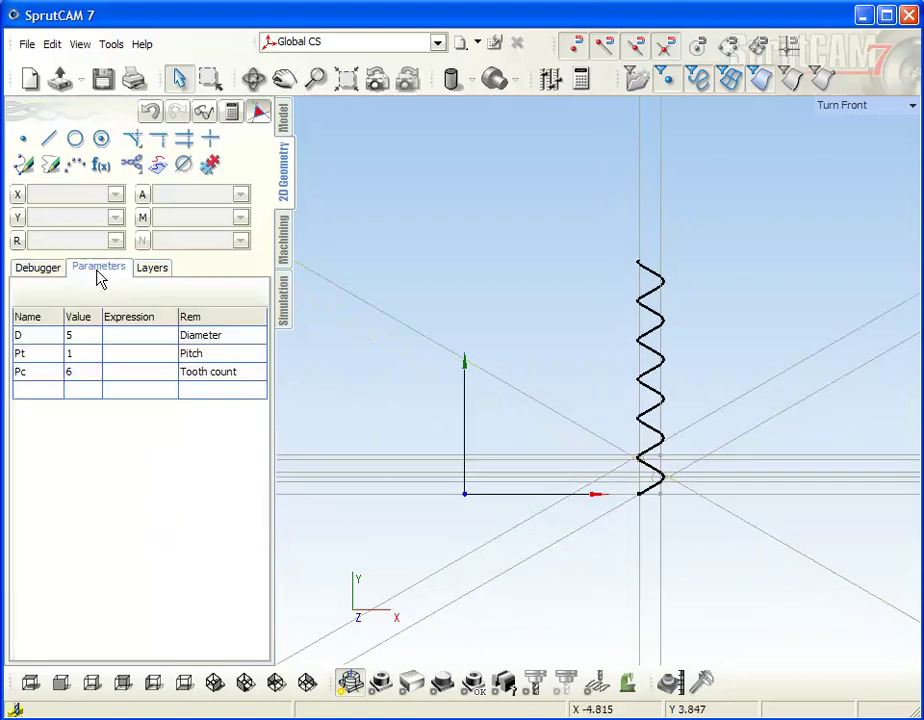
{"action": "left_click", "coordinate": [70, 334]}
{"action": "type", "text": "1"}
{"action": "scroll", "coordinate": [547, 441], "scroll_direction": "down", "scroll_amount": 3}
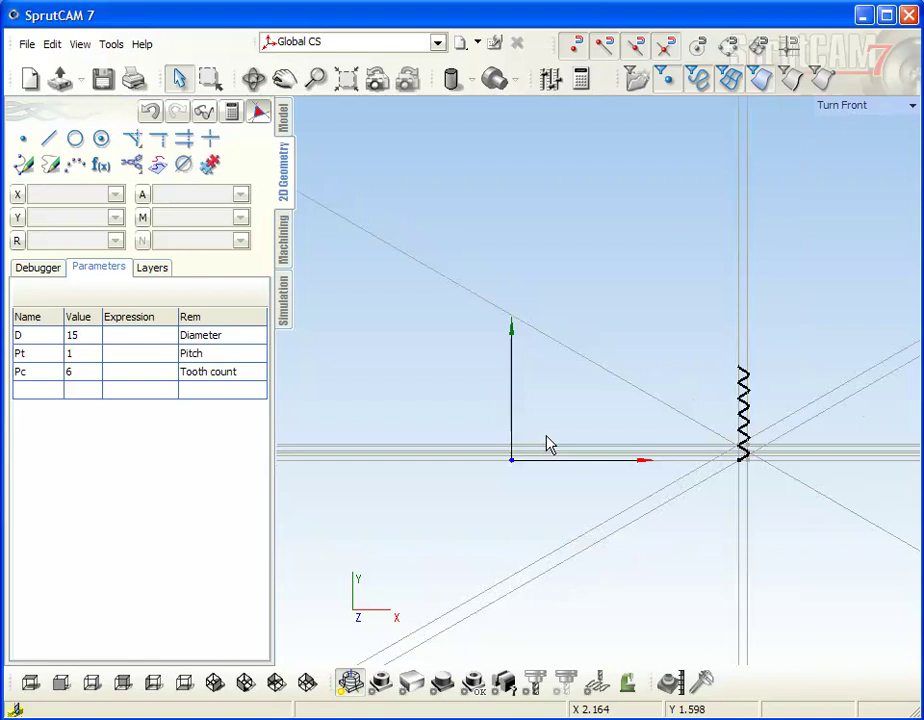
{"action": "scroll", "coordinate": [584, 427], "scroll_direction": "up", "scroll_amount": 3}
{"action": "scroll", "coordinate": [554, 420], "scroll_direction": "down", "scroll_amount": 3}
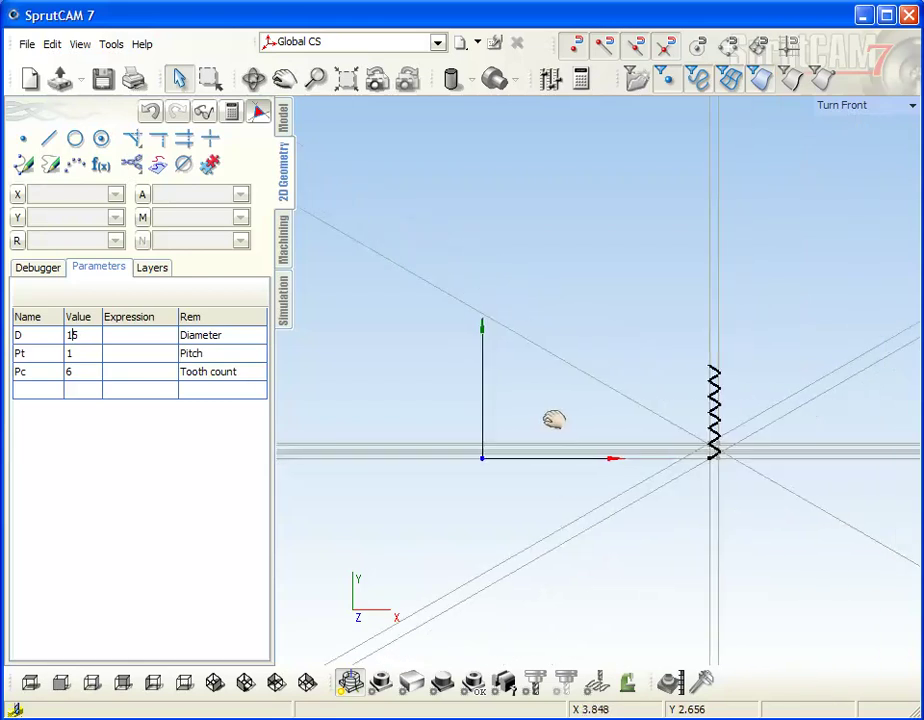
Step: Try a Pitch parameter Pt of 2, and return it to 1
{"action": "left_click", "coordinate": [70, 354]}
{"action": "type", "text": "2"}
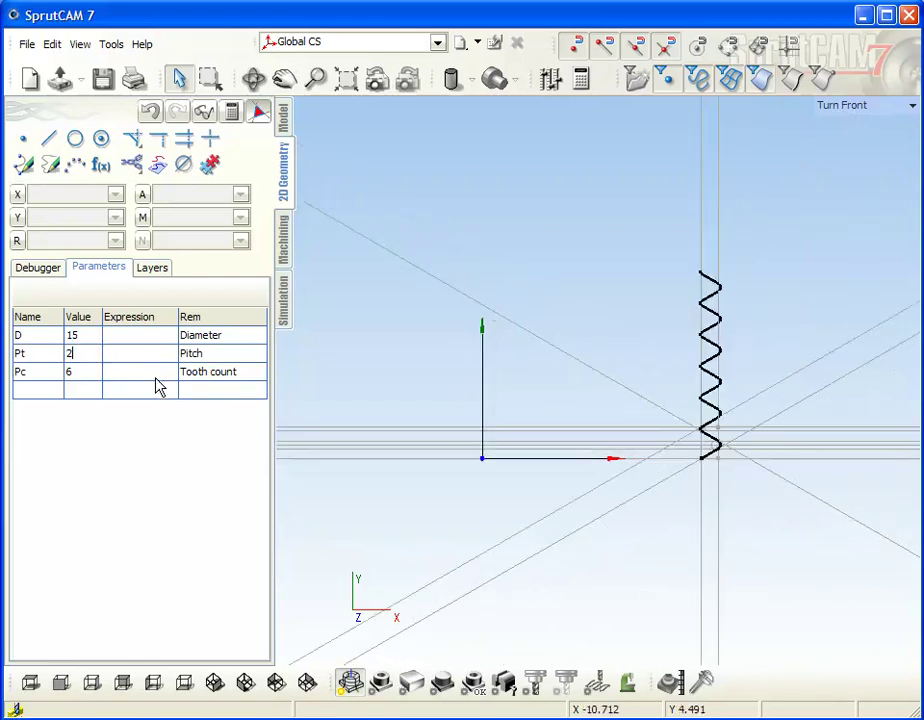
{"action": "key", "text": "BackSpace"}
{"action": "type", "text": "1"}
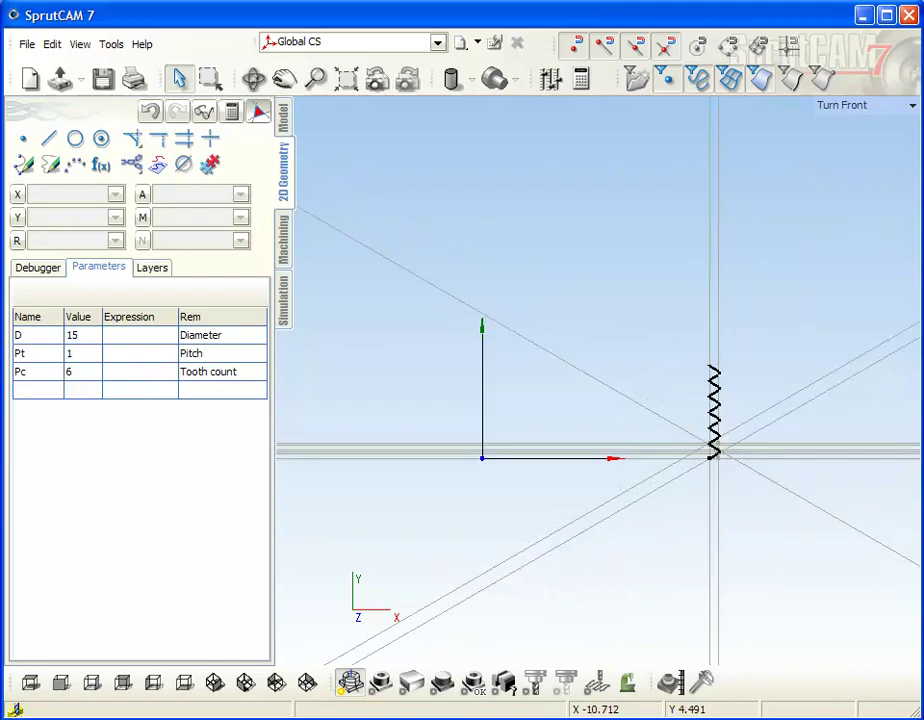
Step: Try a Tooth count parameter Pc of 8, and return it to 6
{"action": "left_click", "coordinate": [68, 372]}
{"action": "type", "text": "8"}
{"action": "type", "text": "6"}
Step: Restore the Diameter parameter D to 5
{"action": "left_click", "coordinate": [72, 335]}
{"action": "type", "text": "5"}
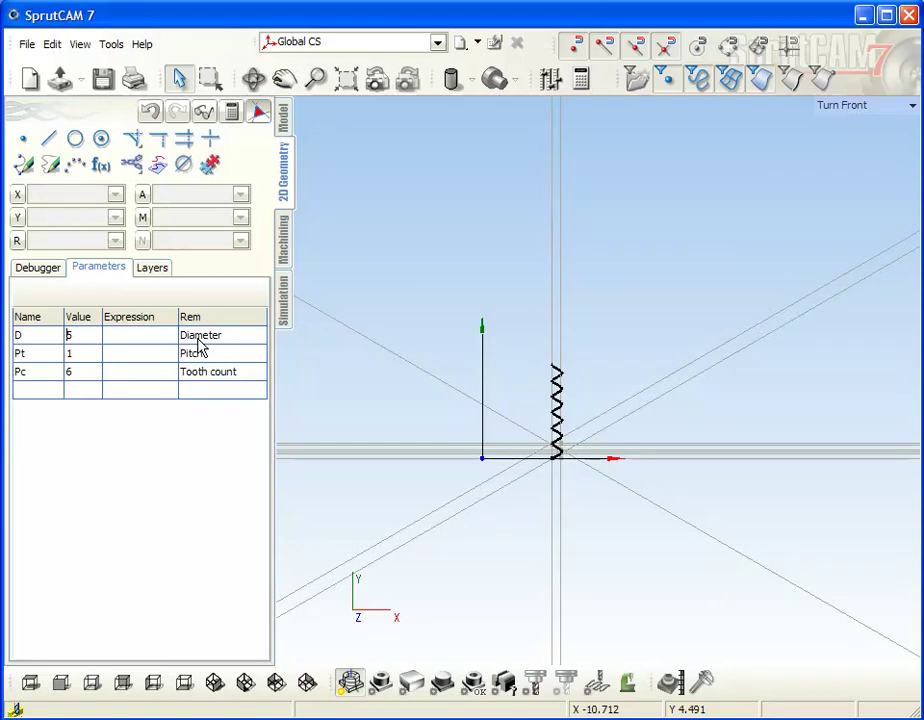
{"action": "left_click", "coordinate": [556, 443]}
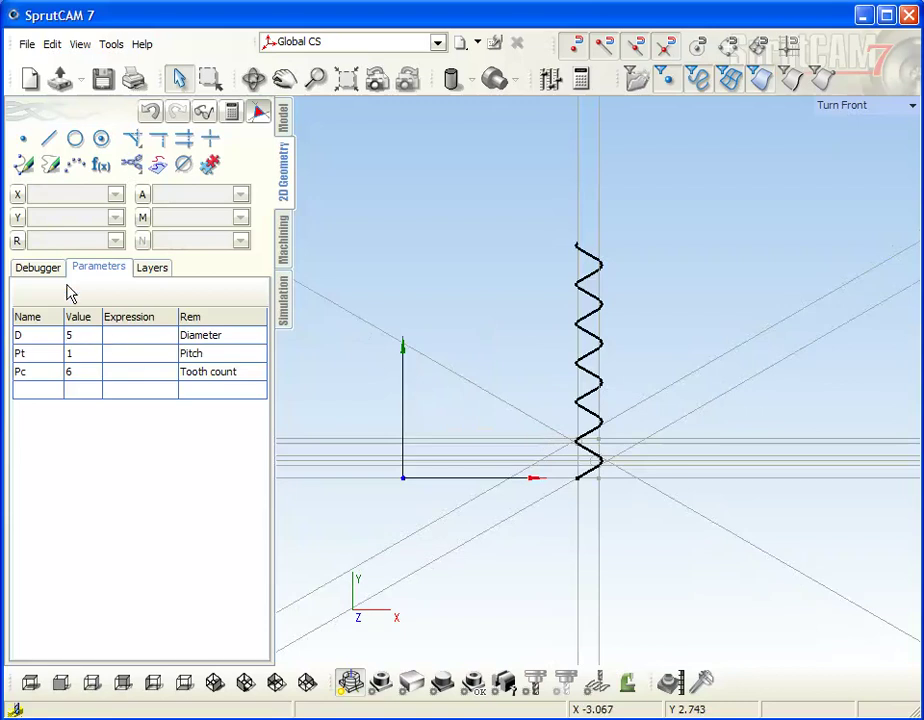
Step: Save the thread profile as a form tool of type Threading mill named "My threading mill"
{"action": "left_click", "coordinate": [37, 269]}
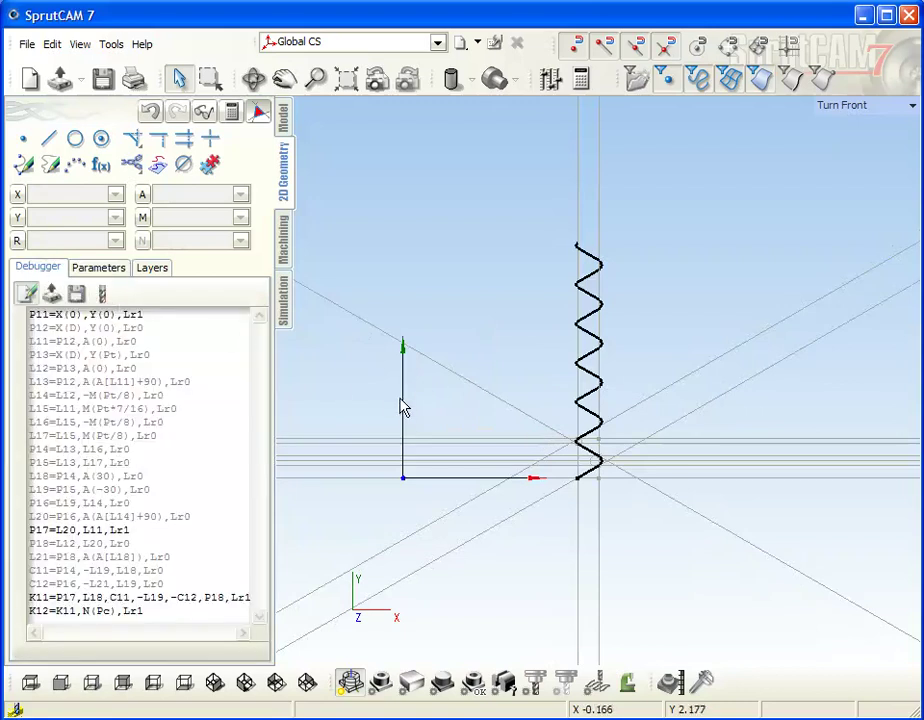
{"action": "left_click", "coordinate": [102, 294]}
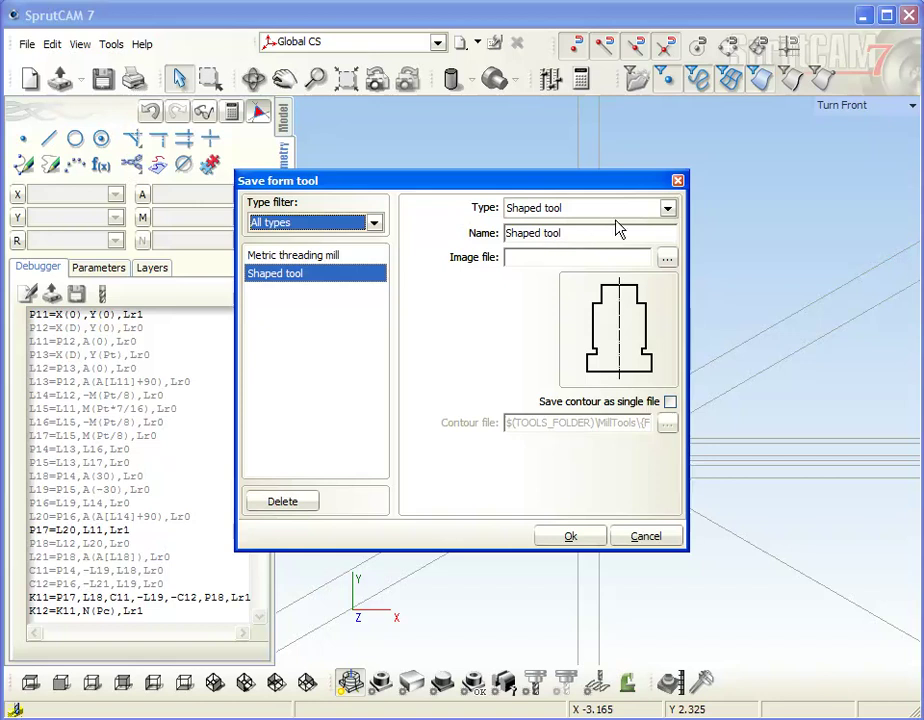
{"action": "left_click", "coordinate": [668, 208]}
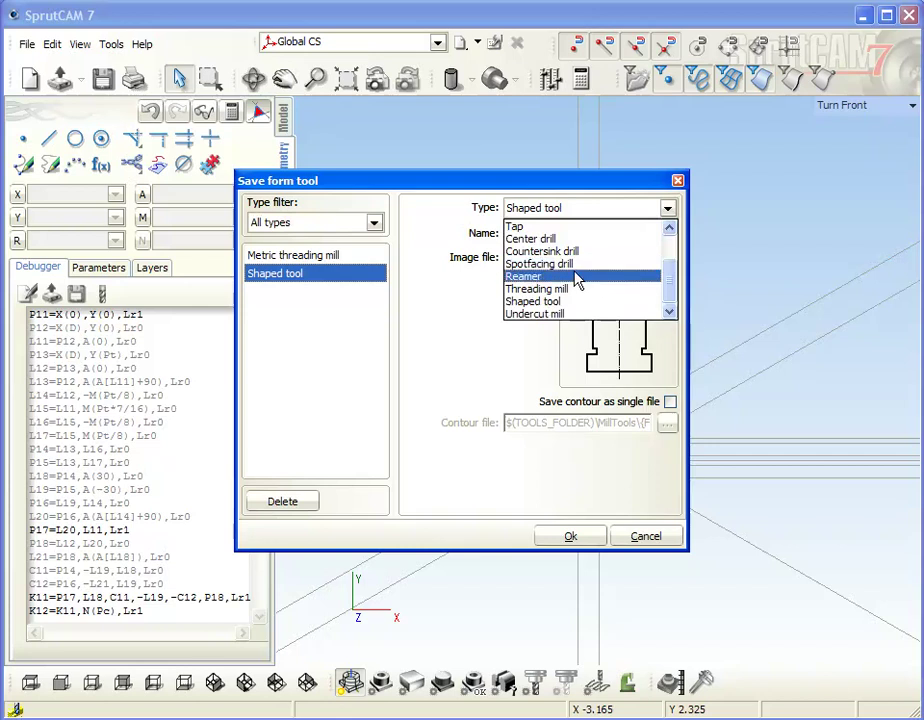
{"action": "left_click", "coordinate": [543, 290]}
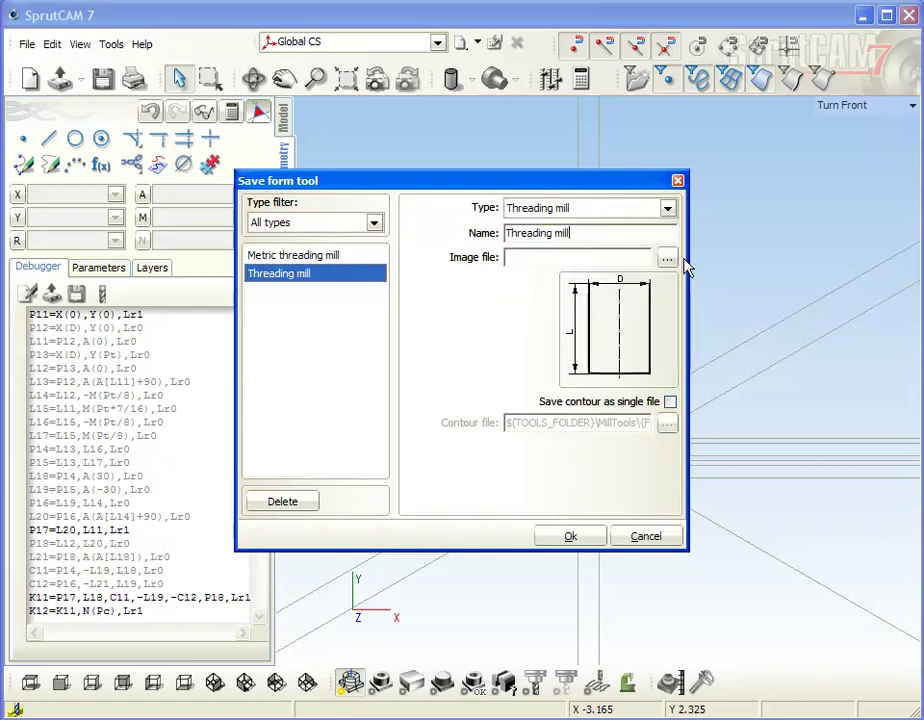
{"action": "key", "text": "Delete"}
{"action": "type", "text": "My t"}
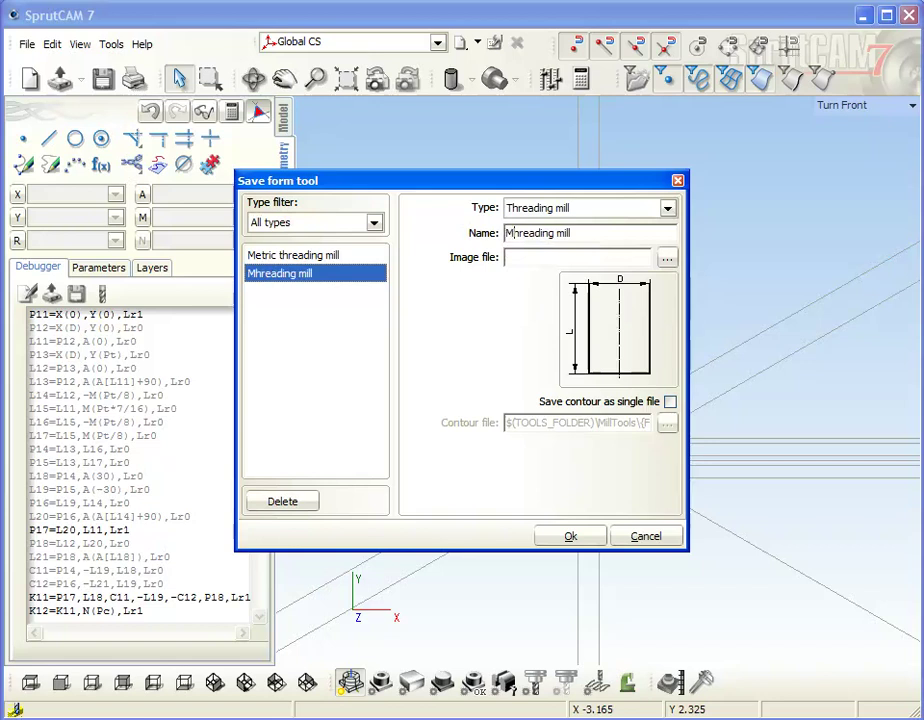
{"action": "key", "text": "End"}
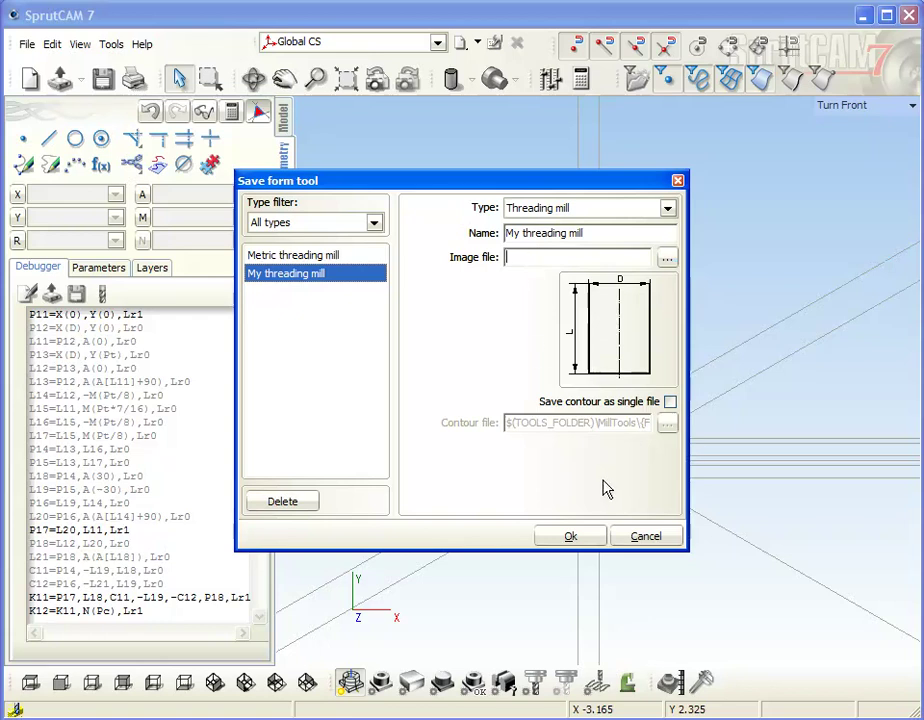
{"action": "left_click", "coordinate": [570, 539]}
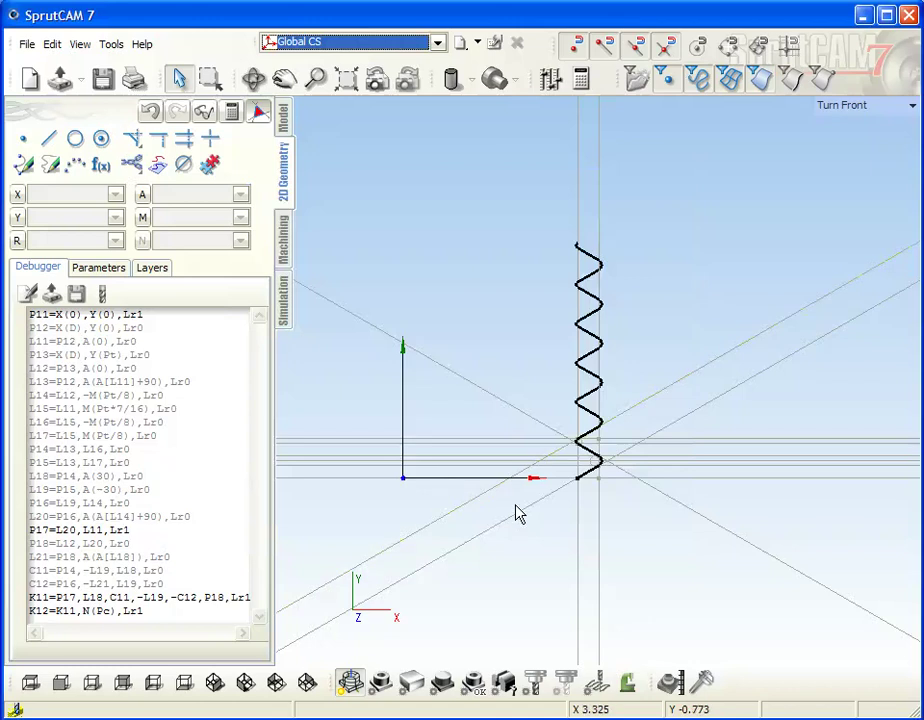
Step: Create a Hole machining 5D roughing operation under the 3-axis milling machine
{"action": "scroll", "coordinate": [592, 443], "scroll_direction": "down", "scroll_amount": 3}
{"action": "scroll", "coordinate": [577, 398], "scroll_direction": "up", "scroll_amount": 2}
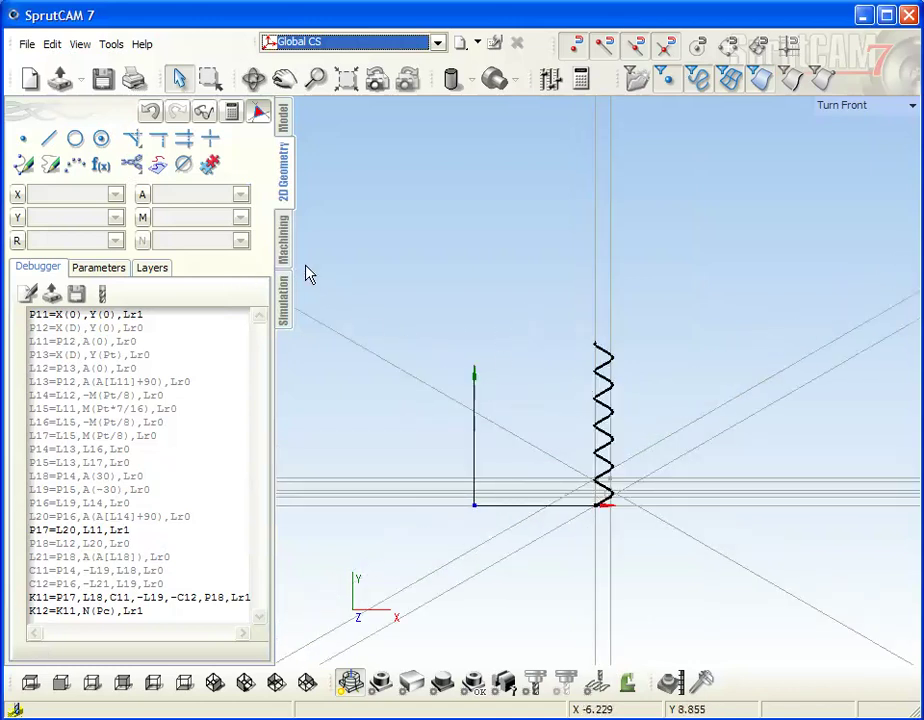
{"action": "left_click", "coordinate": [285, 246]}
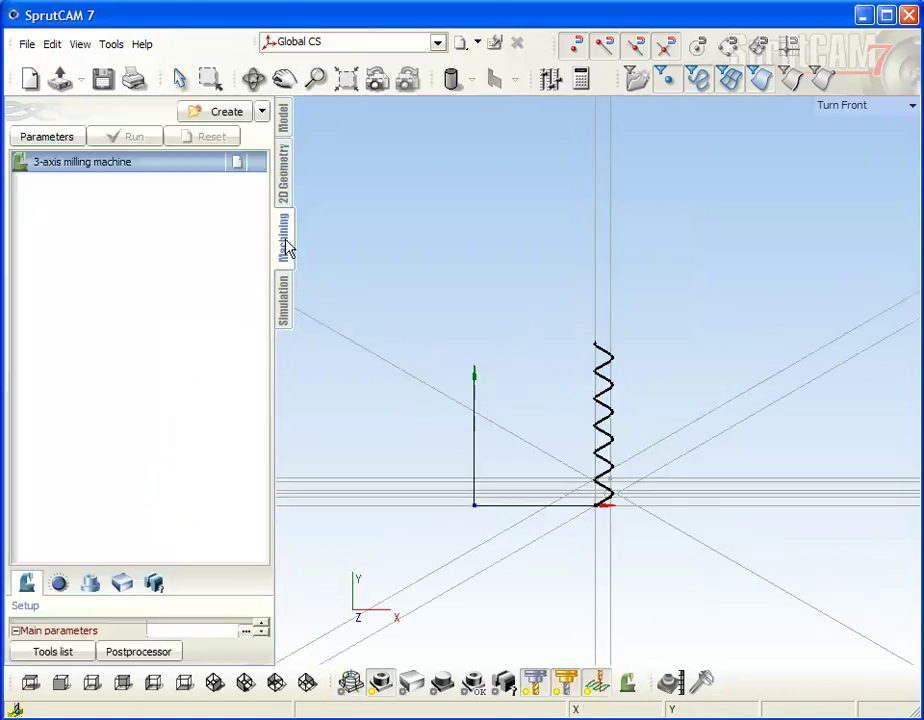
{"action": "left_click", "coordinate": [261, 112]}
{"action": "mouse_move", "coordinate": [303, 139]}
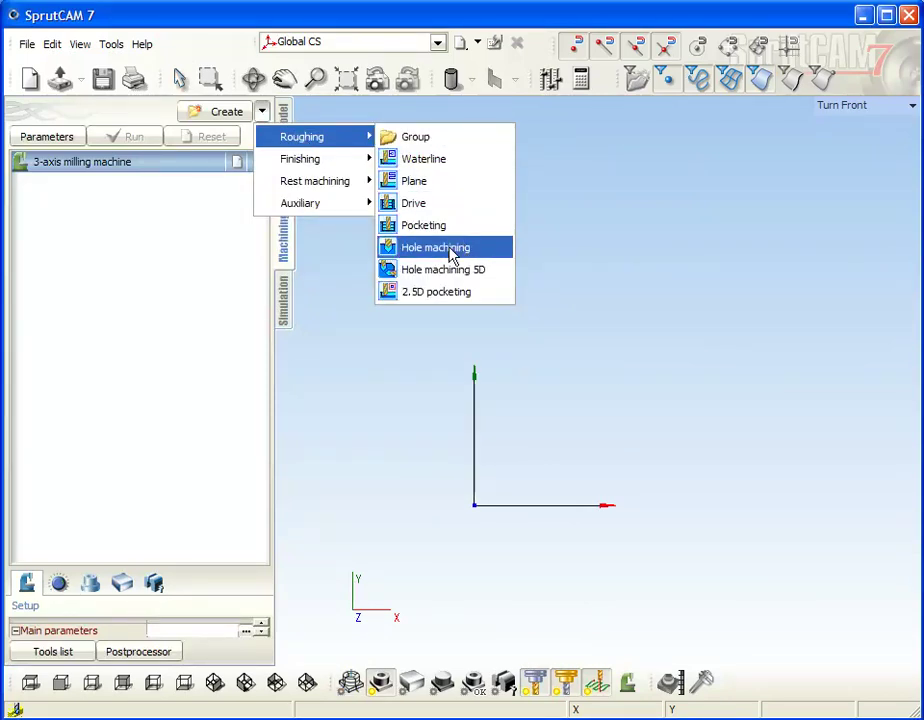
{"action": "left_click", "coordinate": [454, 269]}
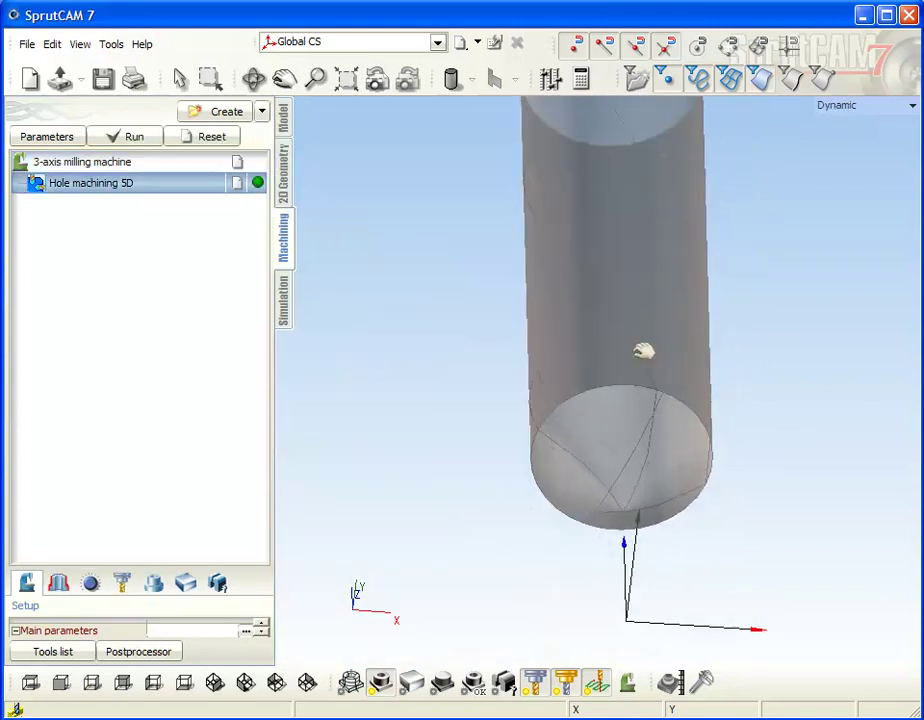
Step: In the hole machining operation's tool parameters, choose a Threading mill with the custom type "My threading mill"
{"action": "left_click", "coordinate": [50, 137]}
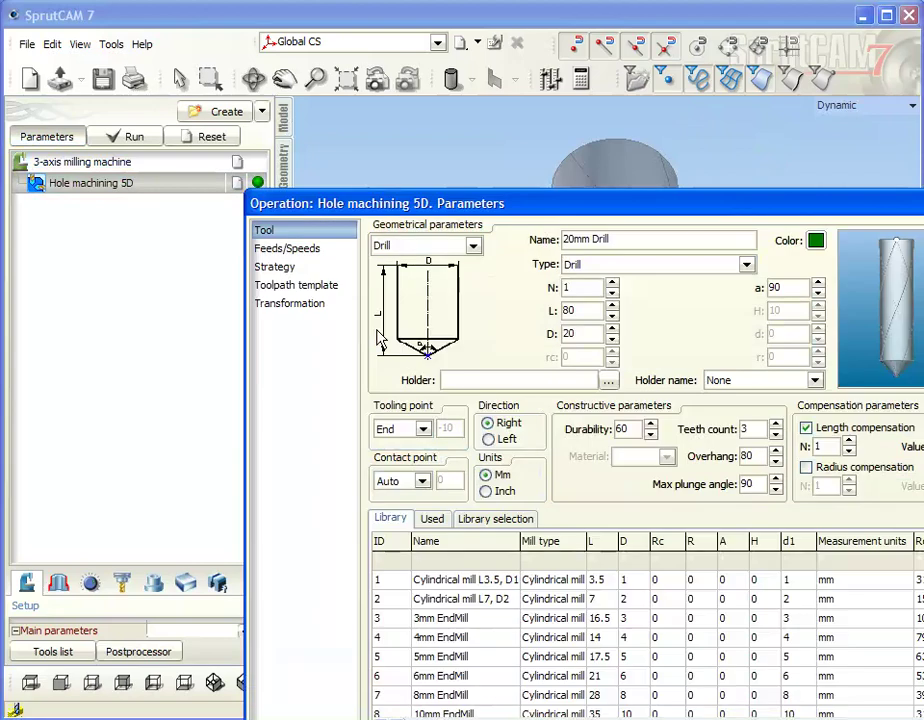
{"action": "left_click", "coordinate": [473, 246]}
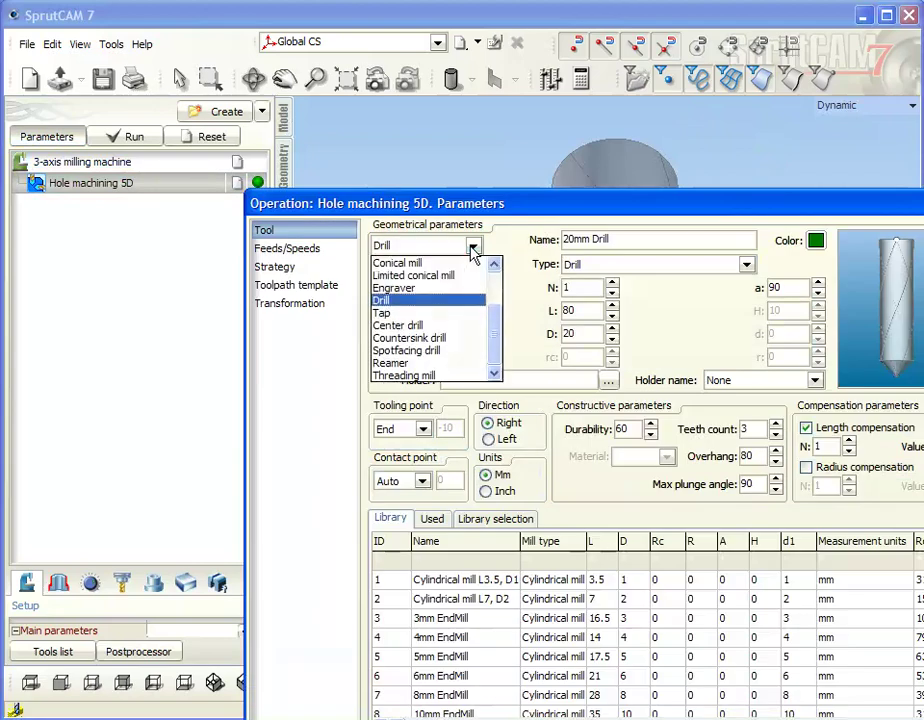
{"action": "left_click", "coordinate": [404, 375]}
{"action": "left_click", "coordinate": [746, 264]}
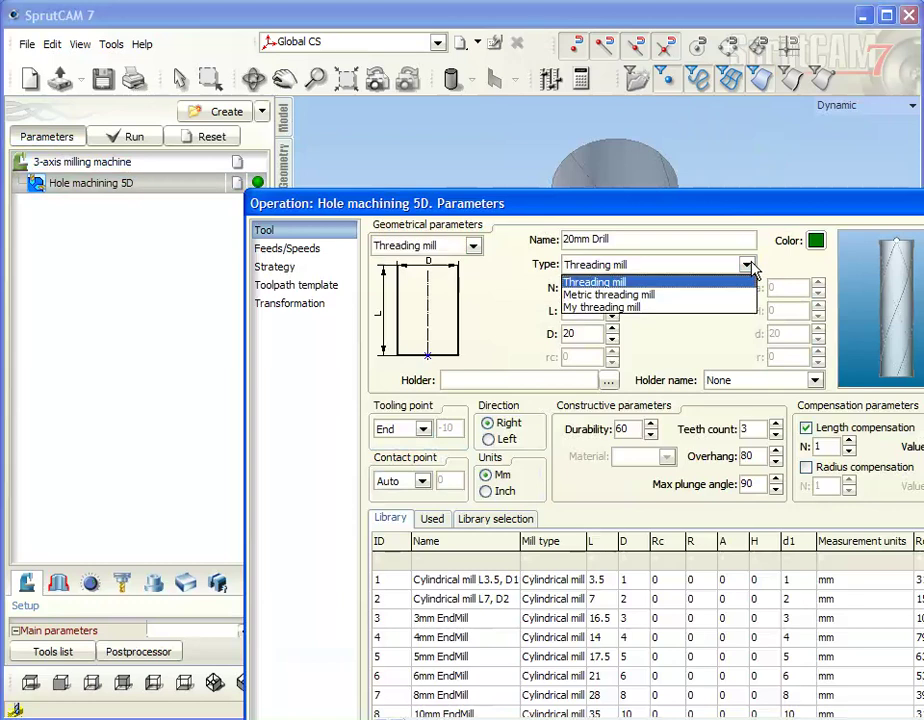
{"action": "left_click", "coordinate": [597, 308]}
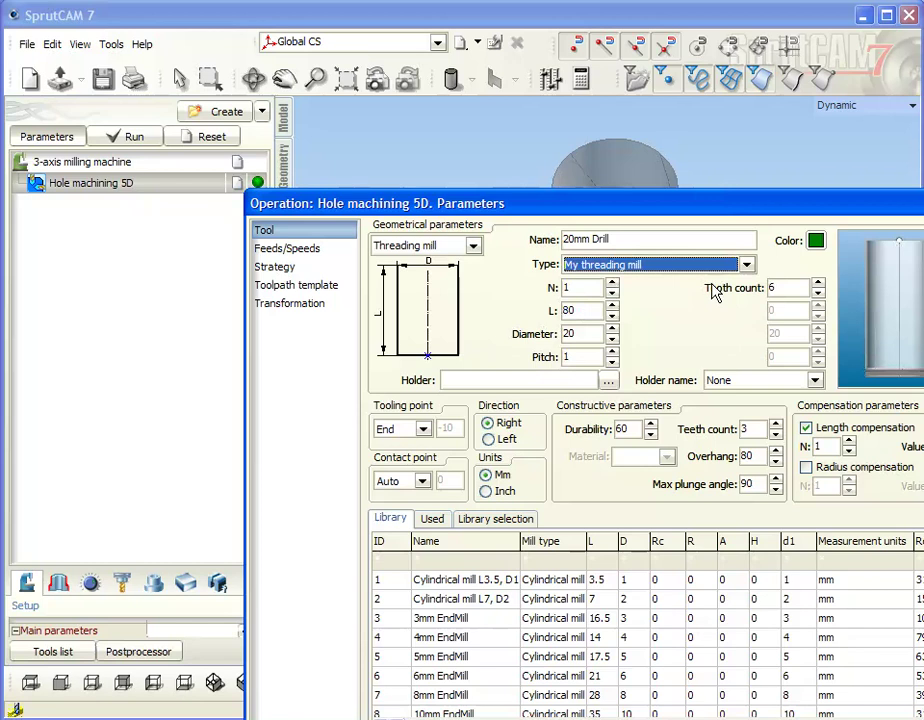
Step: Set the threading mill's Diameter to 10 and its Pitch to 3
{"action": "left_click_drag", "start_coordinate": [650, 205], "coordinate": [495, 111]}
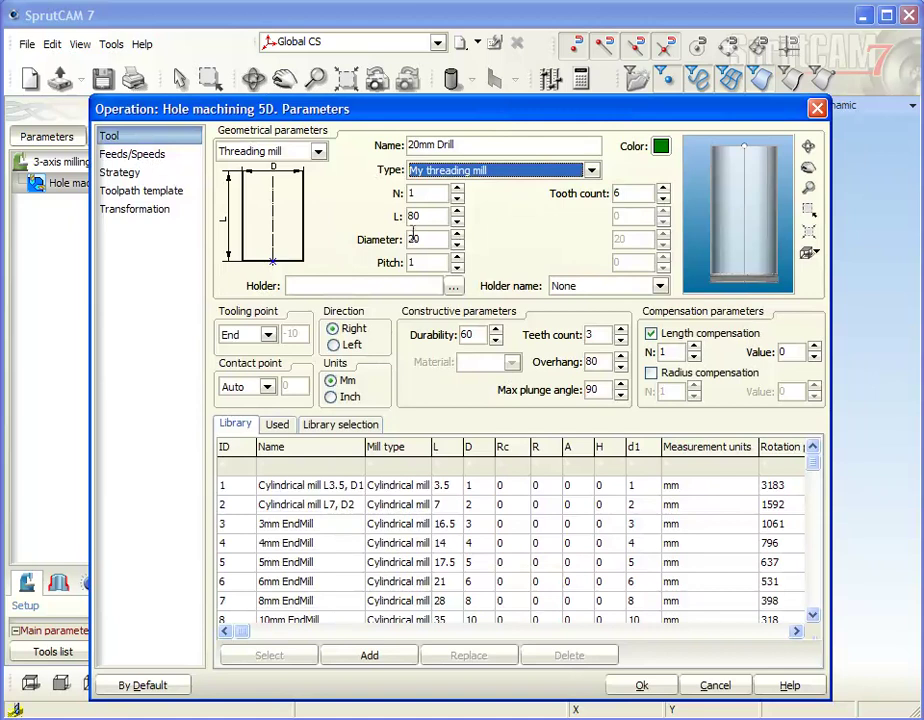
{"action": "scroll", "coordinate": [765, 243], "scroll_direction": "up", "scroll_amount": 3}
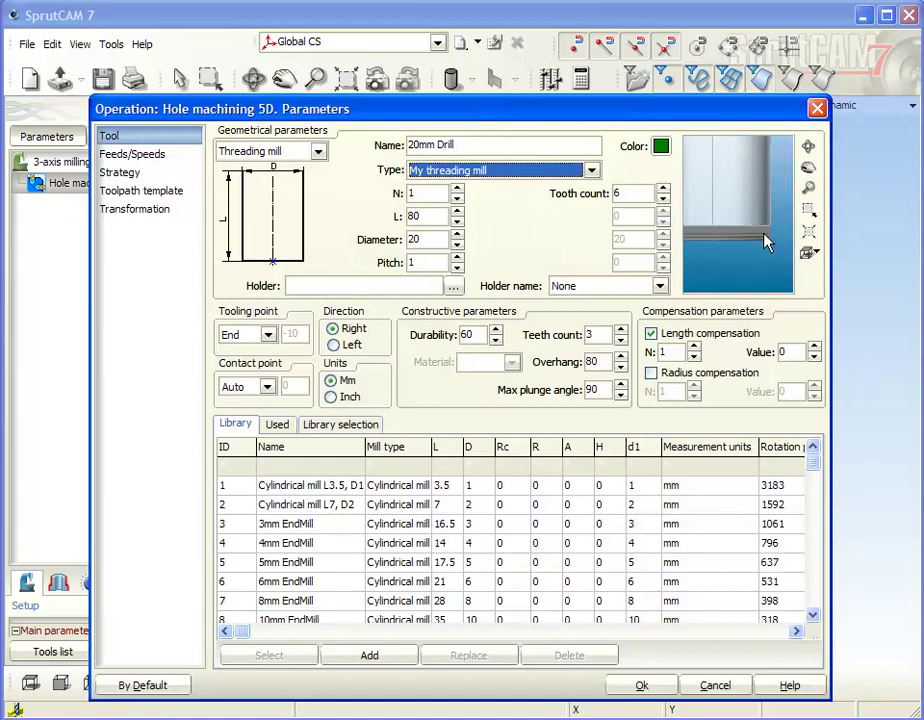
{"action": "scroll", "coordinate": [740, 240], "scroll_direction": "down", "scroll_amount": 3}
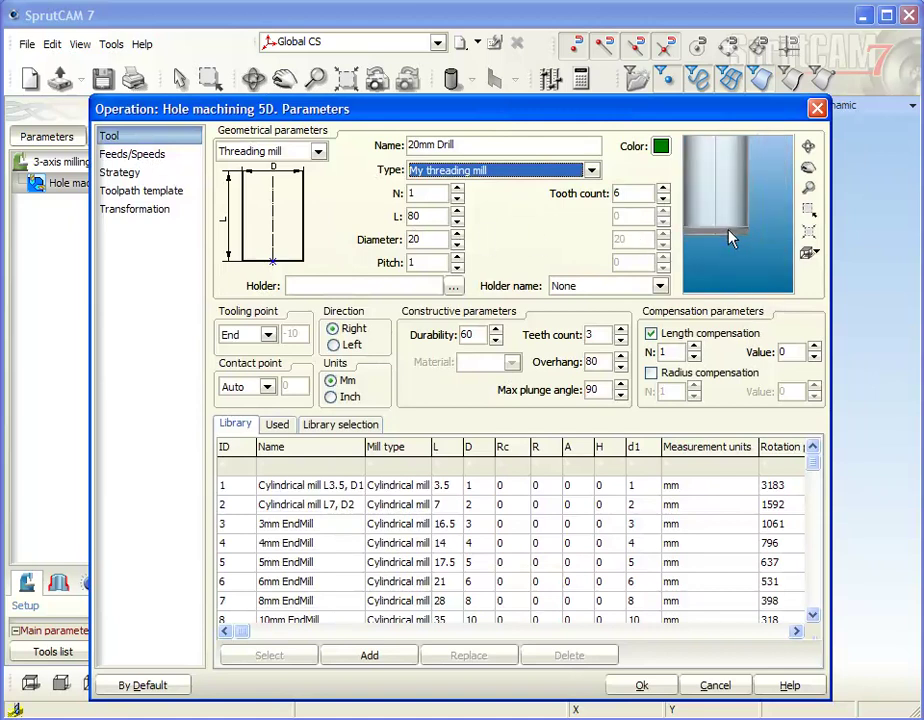
{"action": "double_click", "coordinate": [410, 243]}
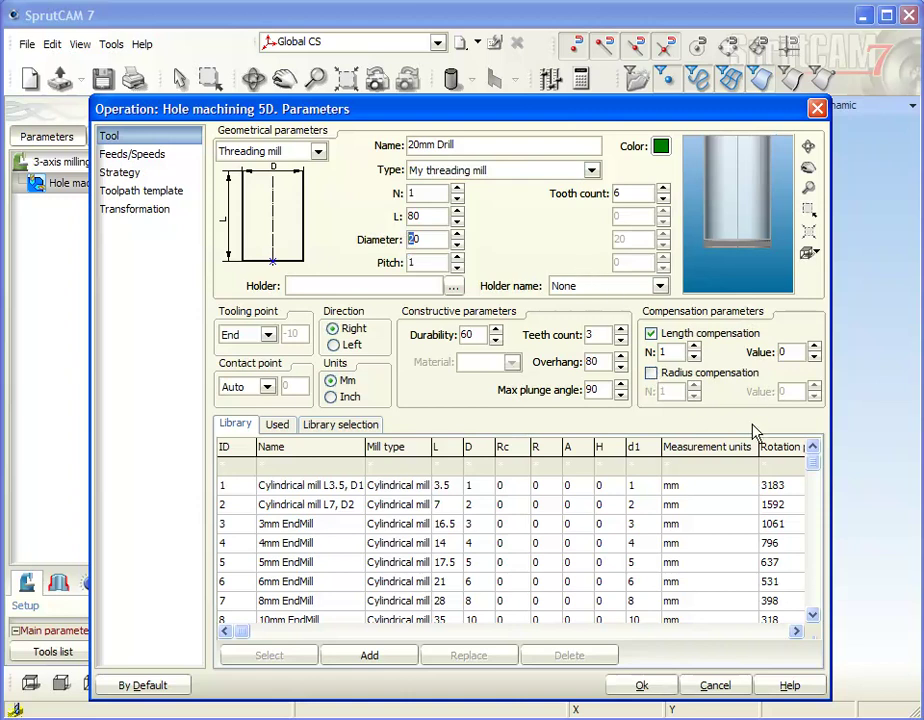
{"action": "type", "text": "10"}
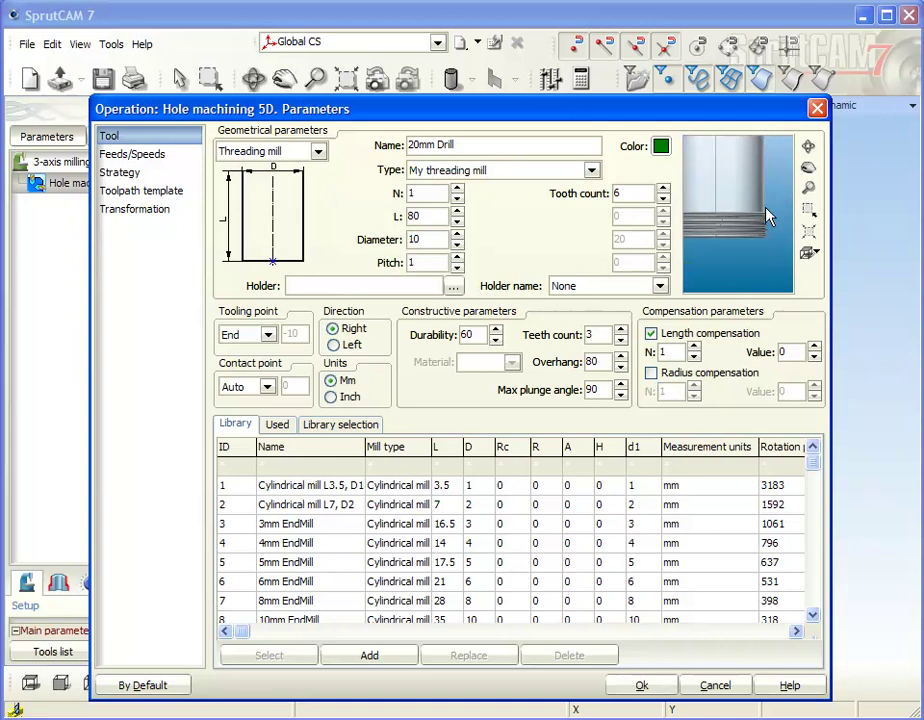
{"action": "left_click", "coordinate": [457, 258]}
{"action": "left_click", "coordinate": [457, 258]}
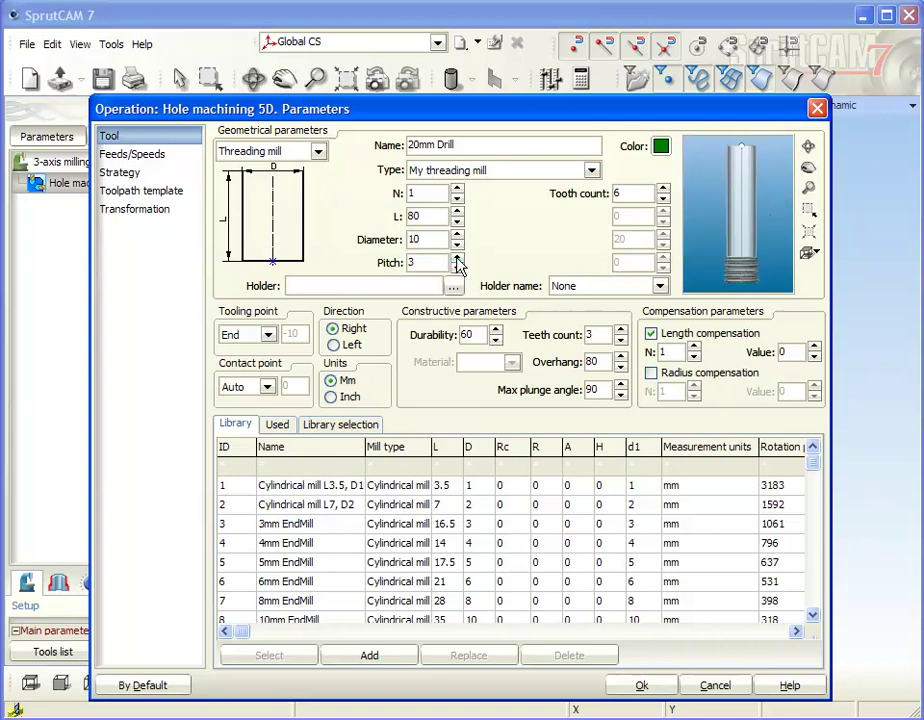
Step: Raise the threading mill's Tooth count to 11
{"action": "left_click", "coordinate": [663, 188]}
{"action": "left_click", "coordinate": [663, 188]}
{"action": "left_click", "coordinate": [663, 188]}
{"action": "left_click", "coordinate": [663, 188]}
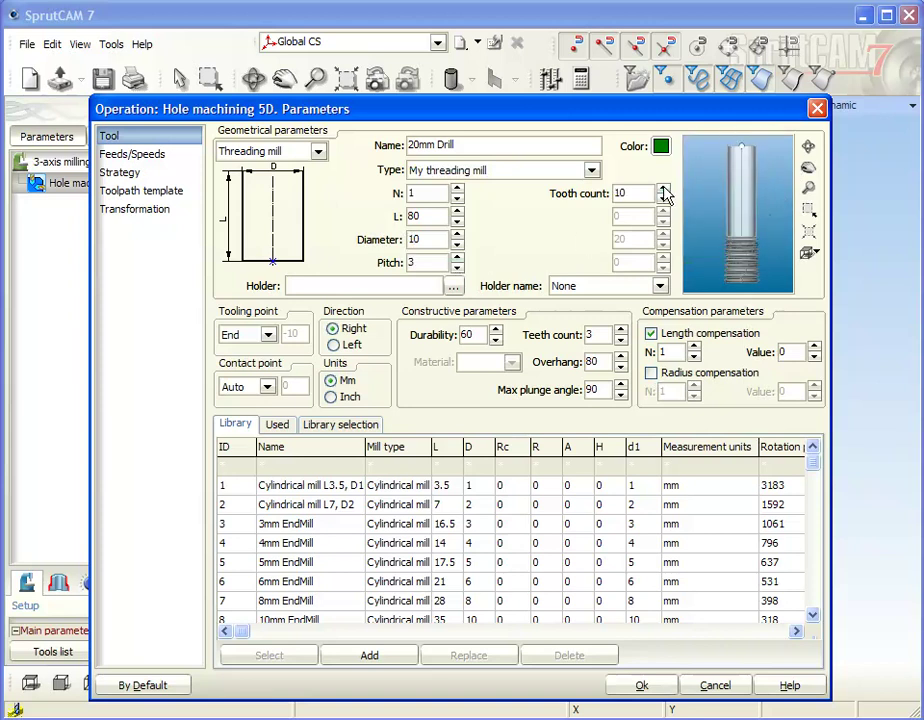
{"action": "left_click", "coordinate": [663, 188]}
Step: Inspect the thread in the tool preview and reduce the Pitch to 1
{"action": "scroll", "coordinate": [778, 241], "scroll_direction": "up", "scroll_amount": 5}
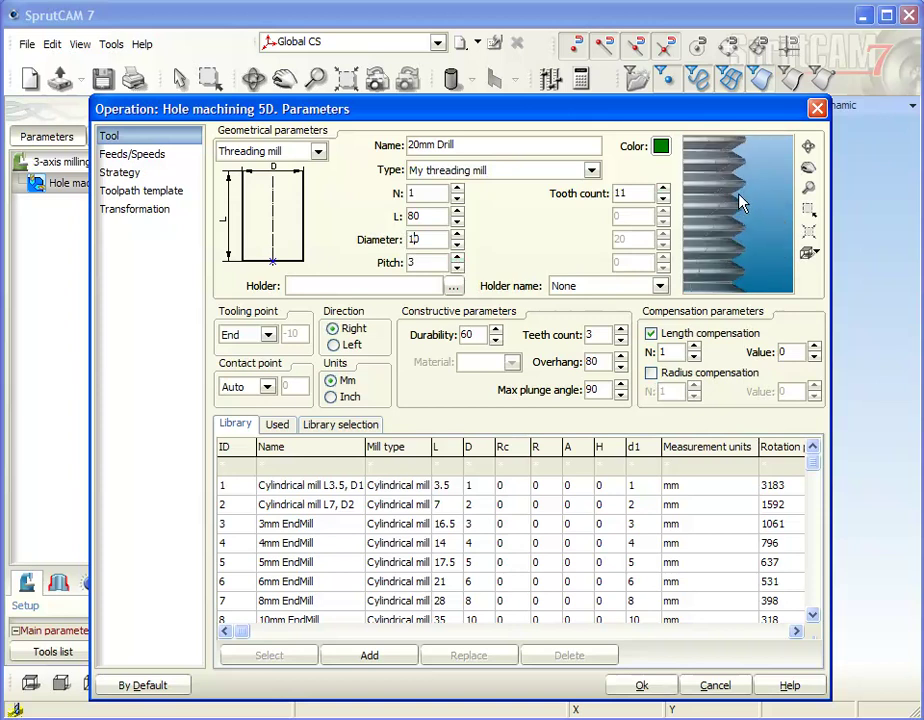
{"action": "scroll", "coordinate": [755, 185], "scroll_direction": "down", "scroll_amount": 5}
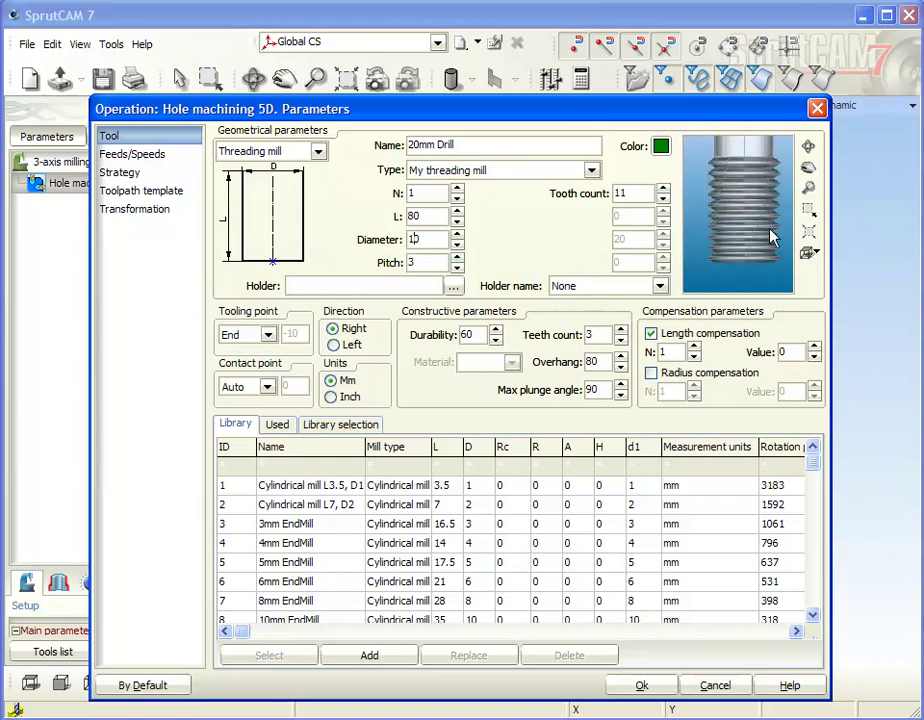
{"action": "scroll", "coordinate": [768, 232], "scroll_direction": "up", "scroll_amount": 2}
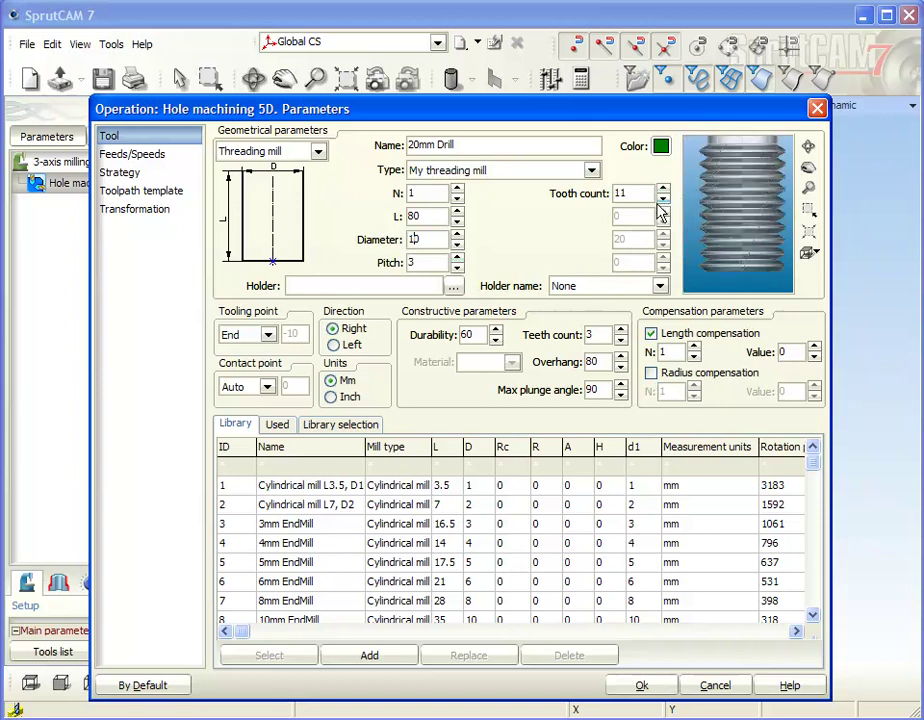
{"action": "left_click", "coordinate": [457, 267]}
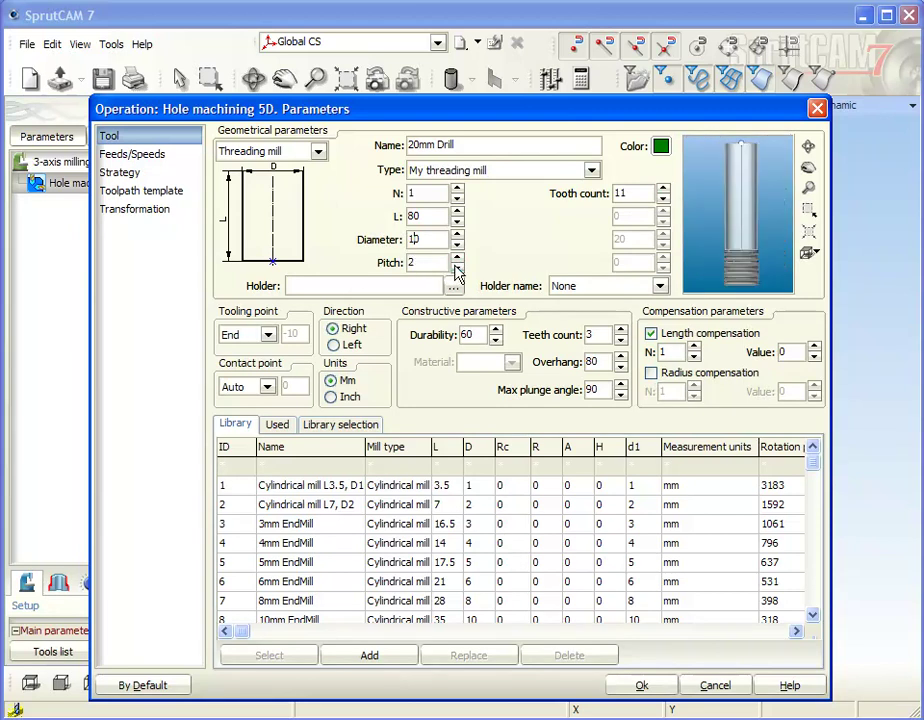
{"action": "left_click", "coordinate": [457, 267]}
Step: Set the threading mill's length L to 10 and its Overhang to 10
{"action": "scroll", "coordinate": [740, 238], "scroll_direction": "up", "scroll_amount": 2}
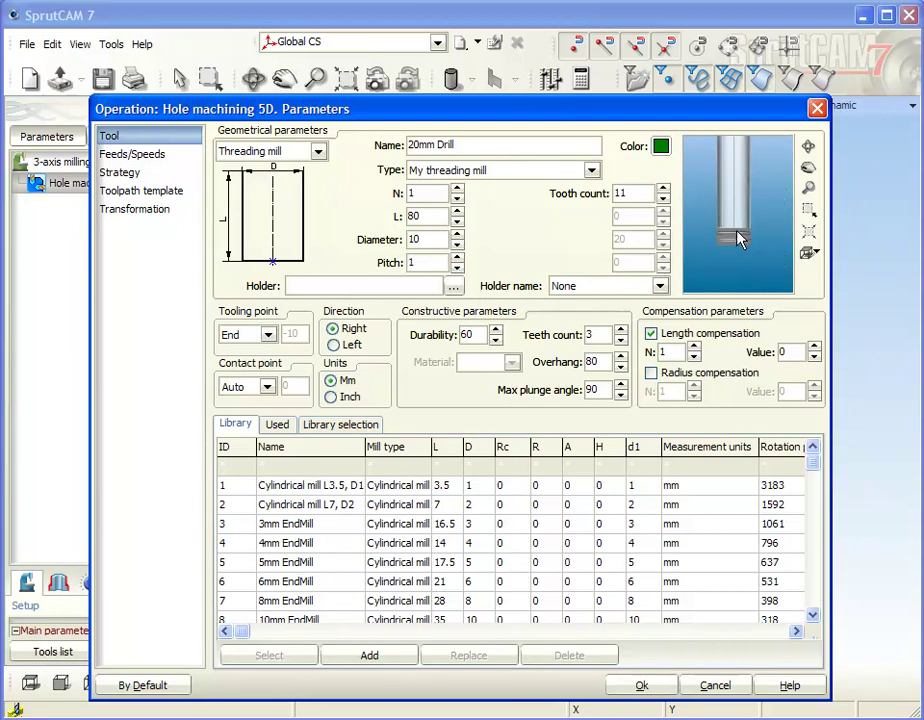
{"action": "scroll", "coordinate": [740, 238], "scroll_direction": "up", "scroll_amount": 1}
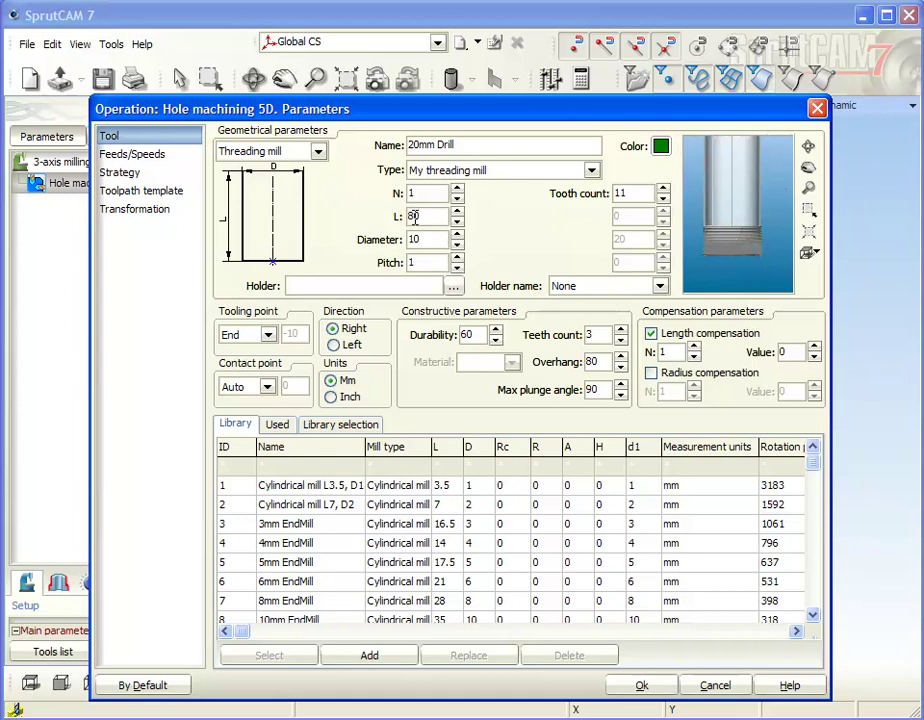
{"action": "double_click", "coordinate": [416, 217]}
{"action": "type", "text": "10"}
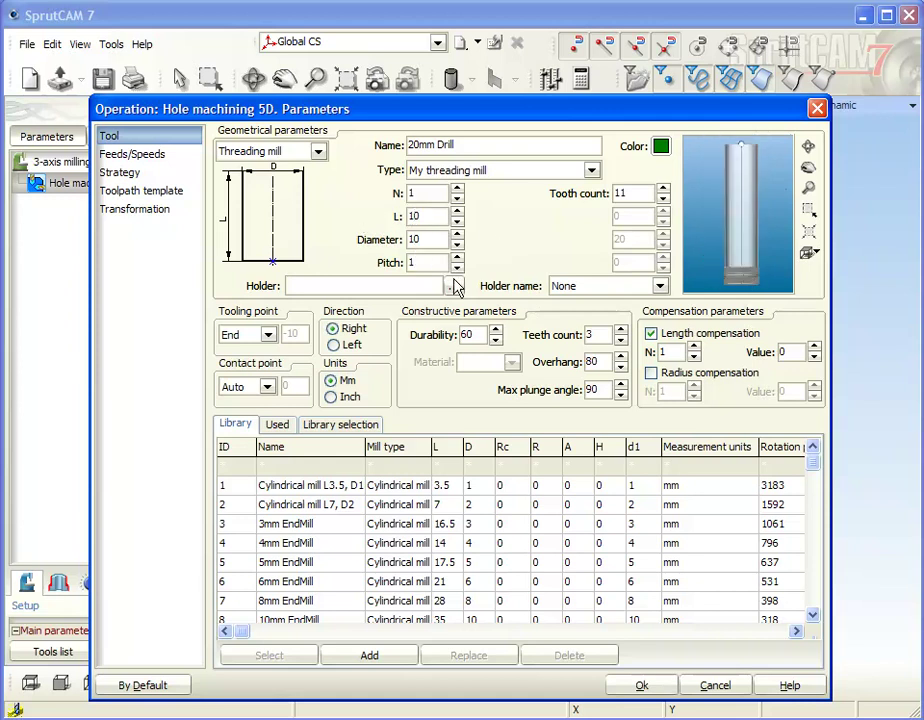
{"action": "double_click", "coordinate": [598, 362]}
{"action": "type", "text": "10"}
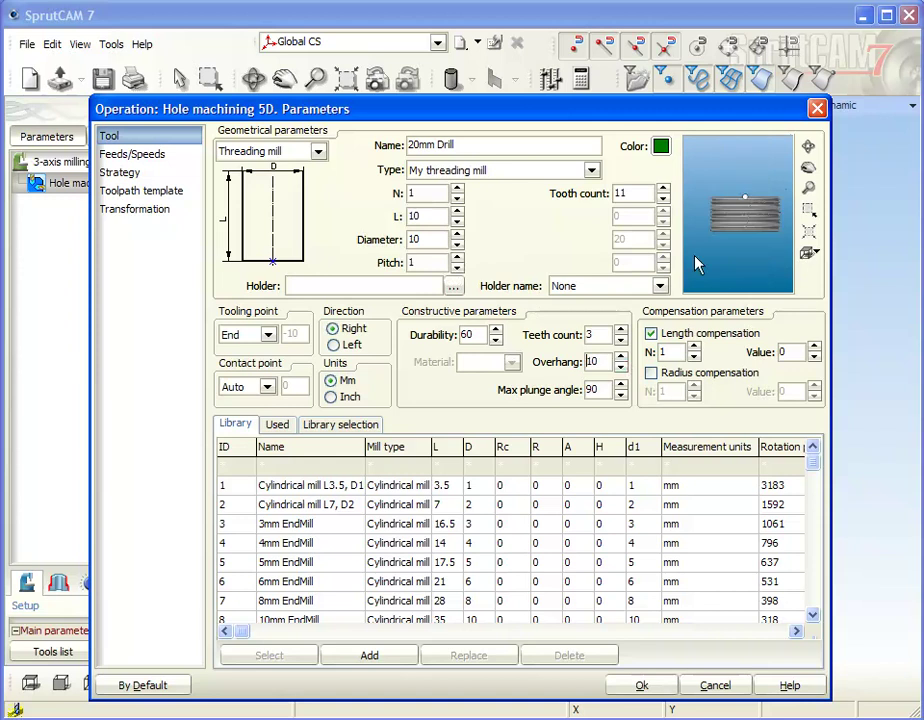
Step: Define a custom holder for the threading mill with the values 8;0;8;40
{"action": "scroll", "coordinate": [750, 202], "scroll_direction": "up", "scroll_amount": 5}
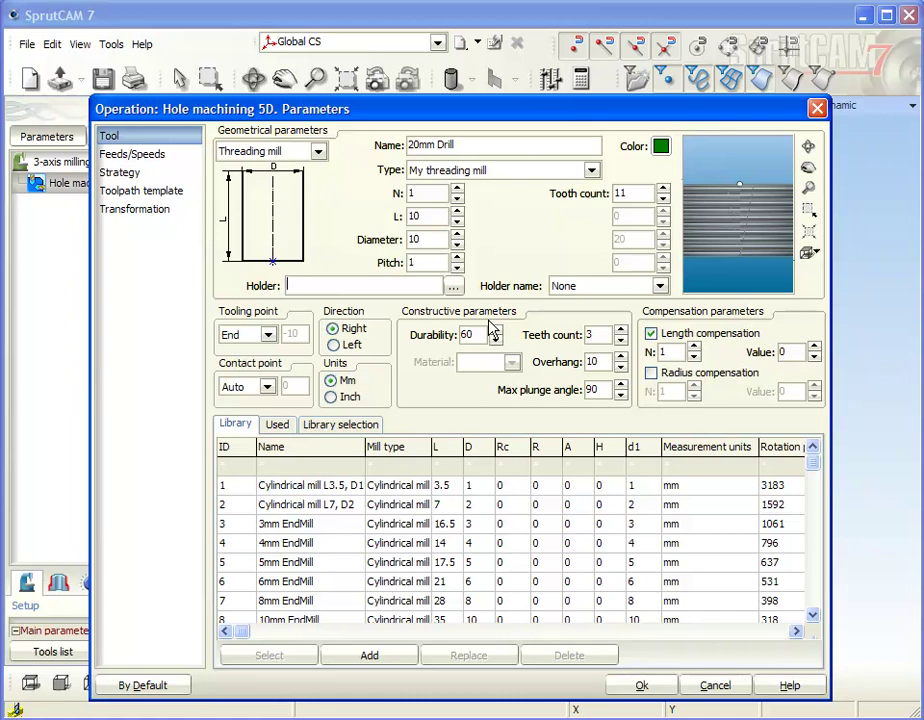
{"action": "type", "text": "10;"}
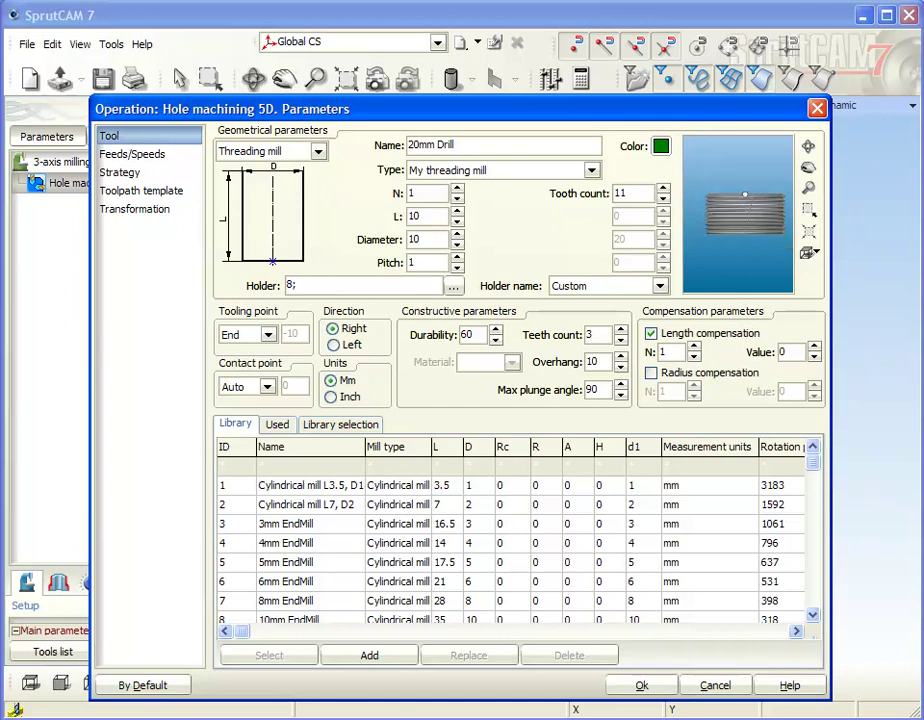
{"action": "type", "text": "0;8;40"}
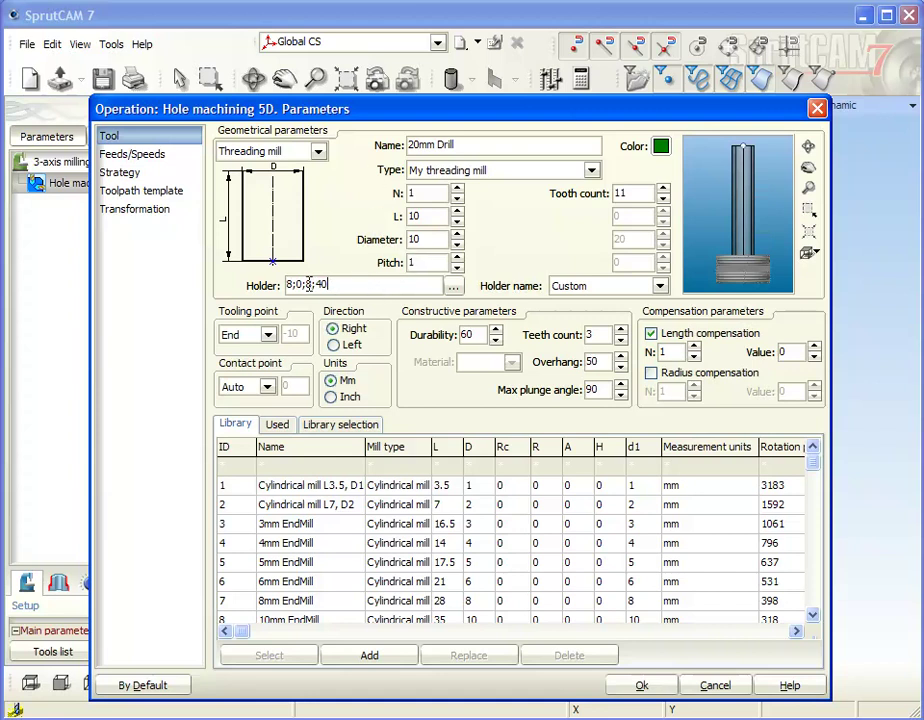
{"action": "left_click_drag", "start_coordinate": [306, 108], "coordinate": [292, 64]}
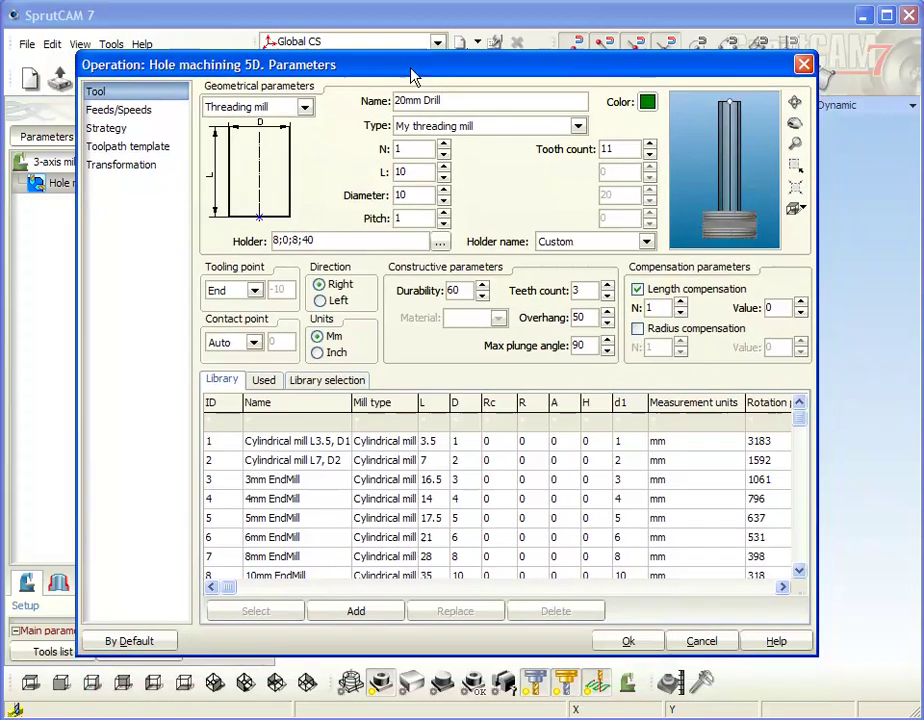